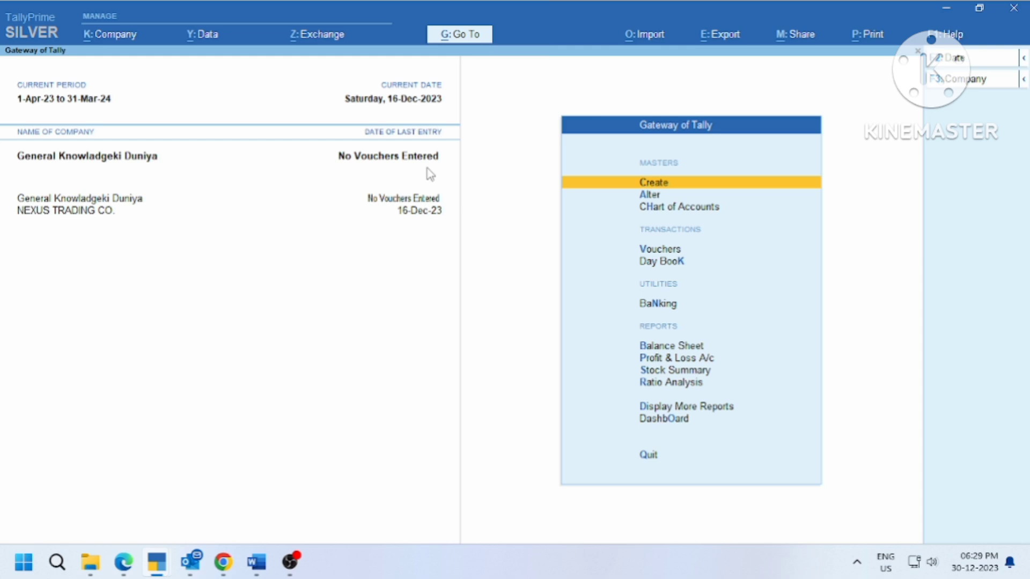
Switch to NEXUS TRADING CO. and review its list of ledgers available for alteration
left_click(92, 215)
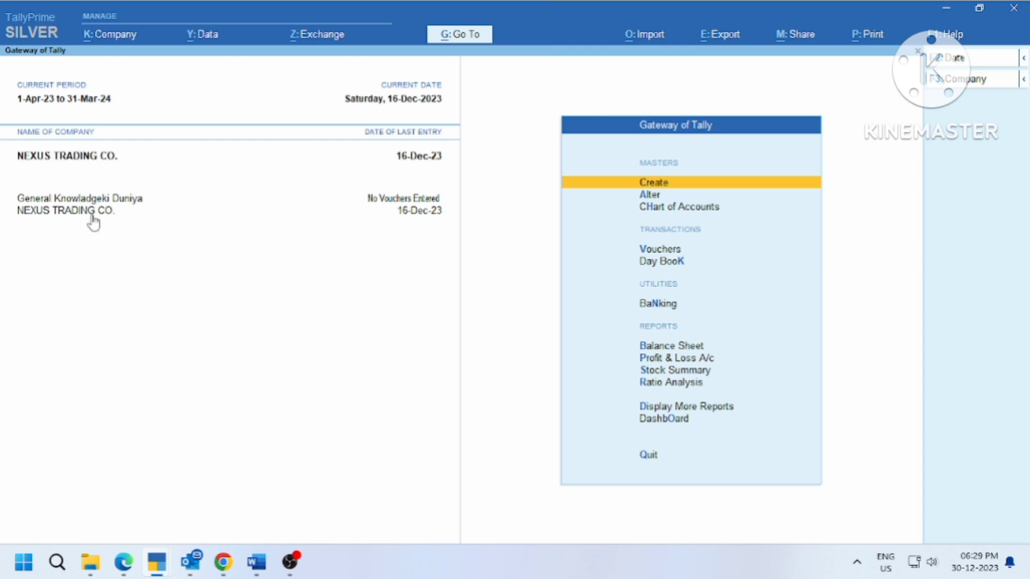
key("Down")
key("Return")
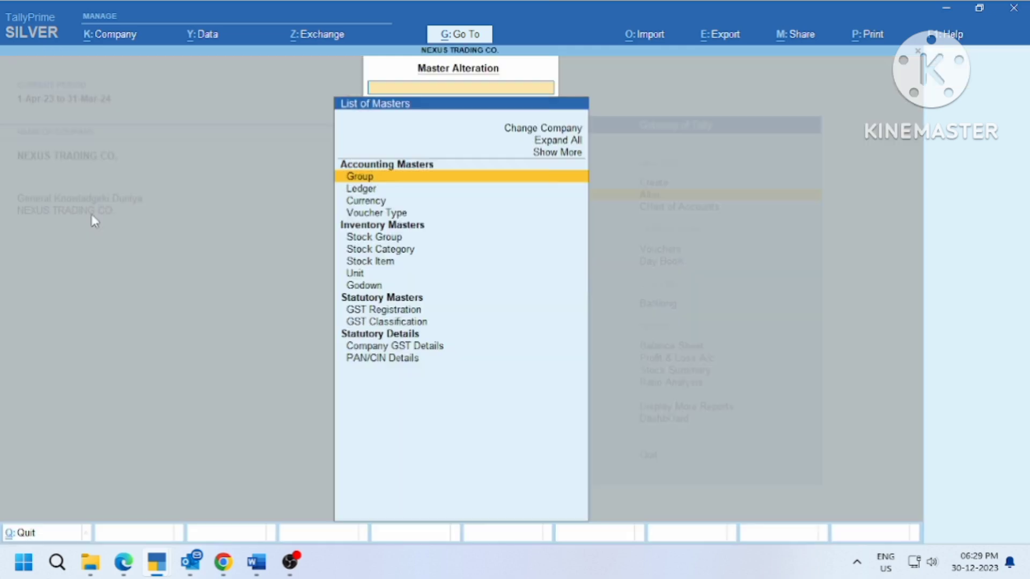
key("Down")
key("Return")
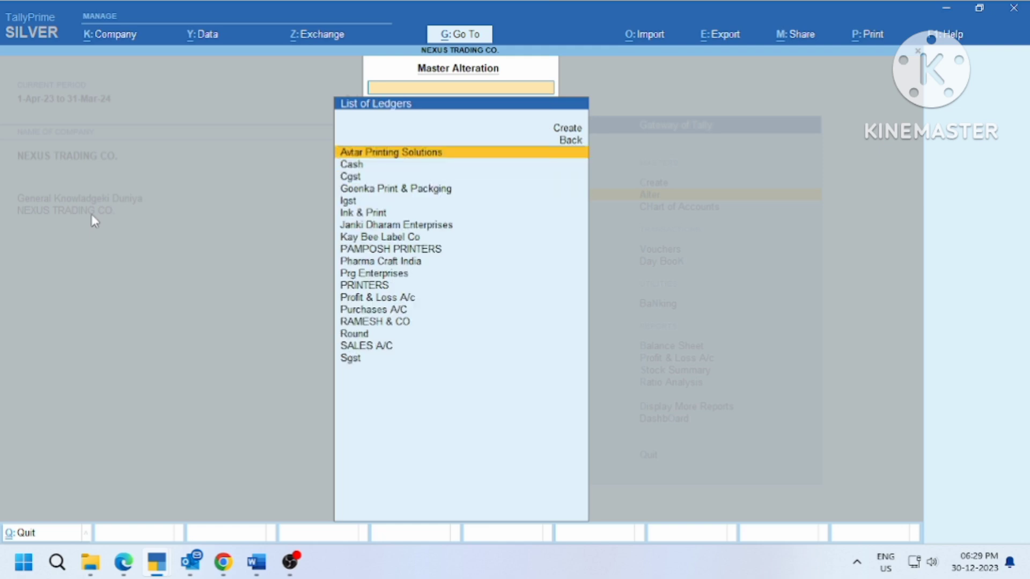
key("Escape")
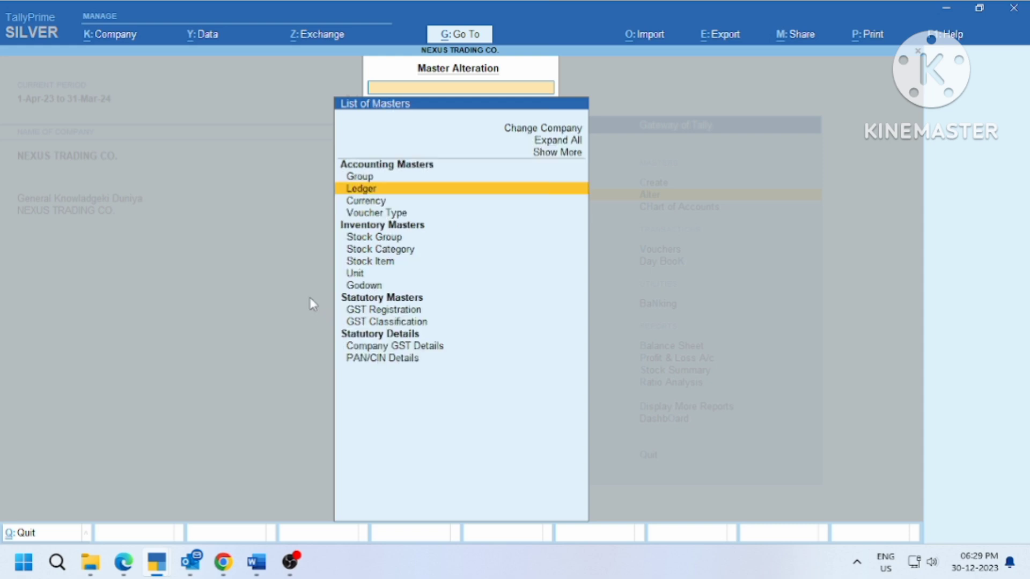
key("Escape")
Switch to General Knowladgeki Duniya and review its list of ledgers available for alteration
left_click(114, 200)
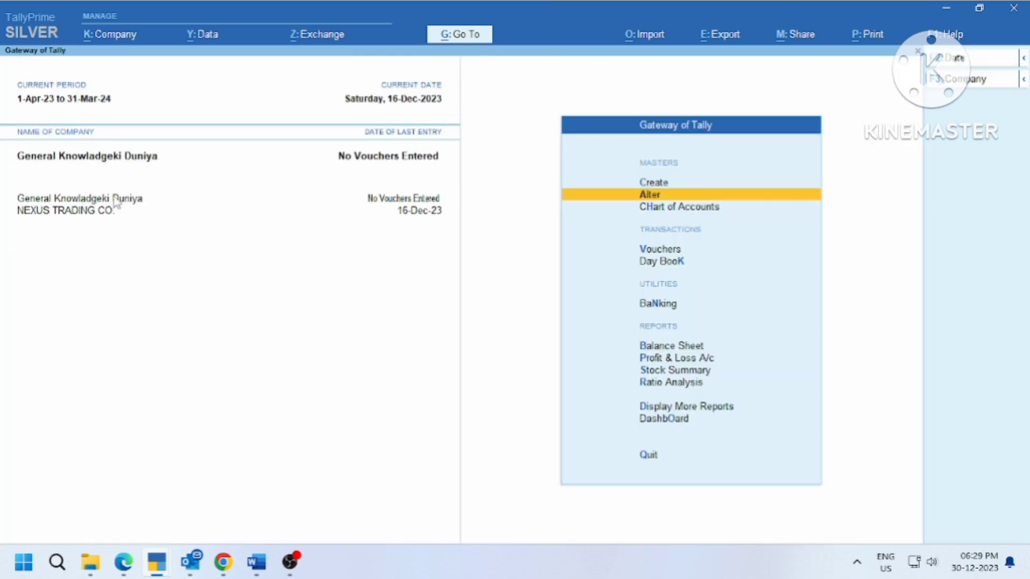
key("Return")
key("Down")
key("Return")
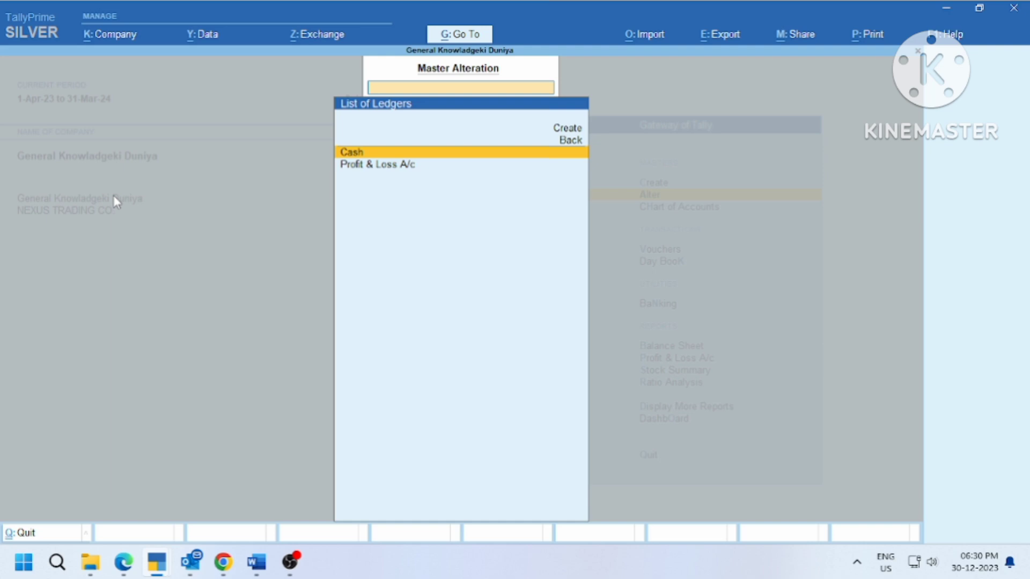
key("Escape")
key("Escape")
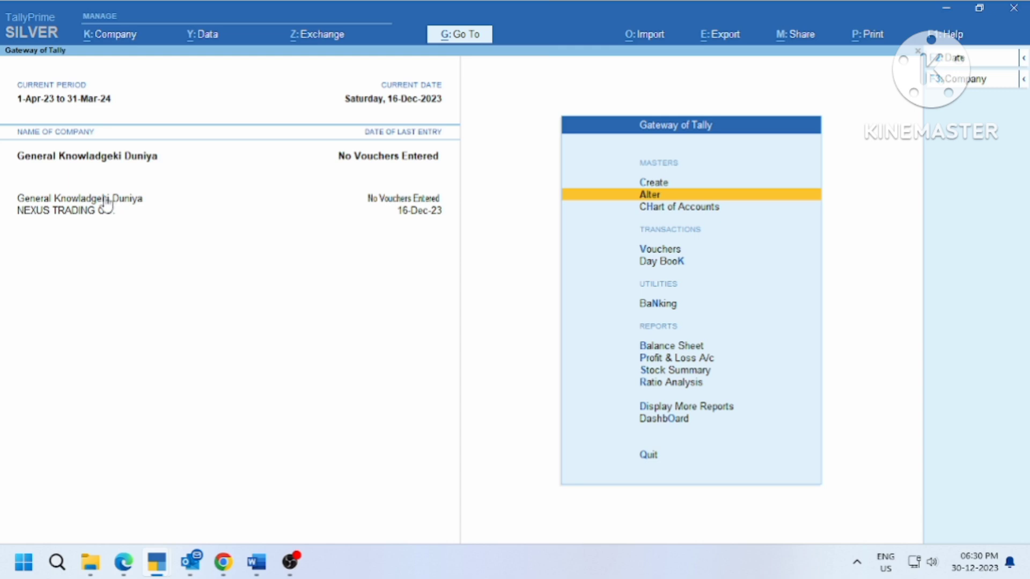
Switch to NEXUS TRADING CO. and open its RAMESH & CO ledger for alteration
left_click(56, 212)
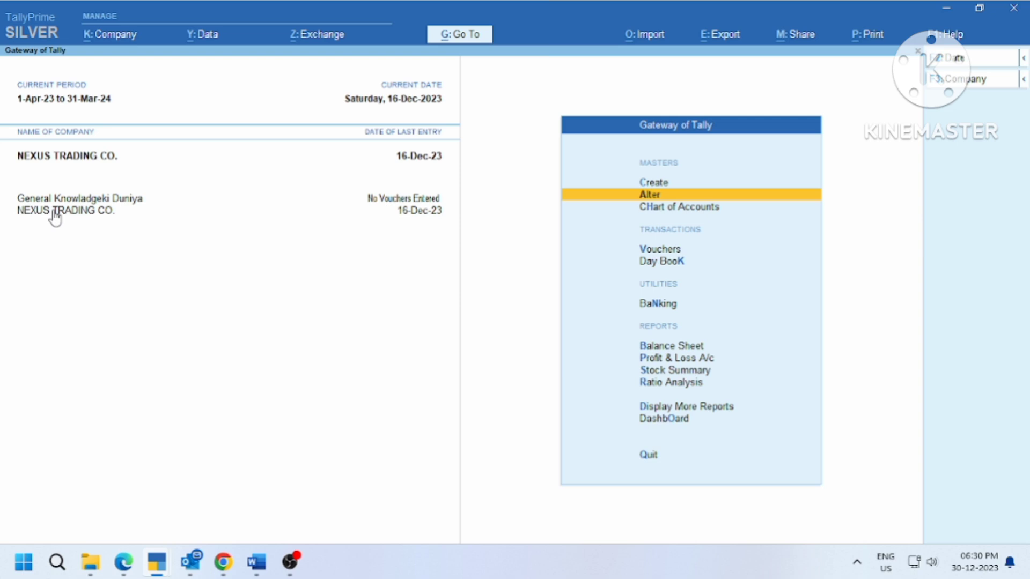
key("Return")
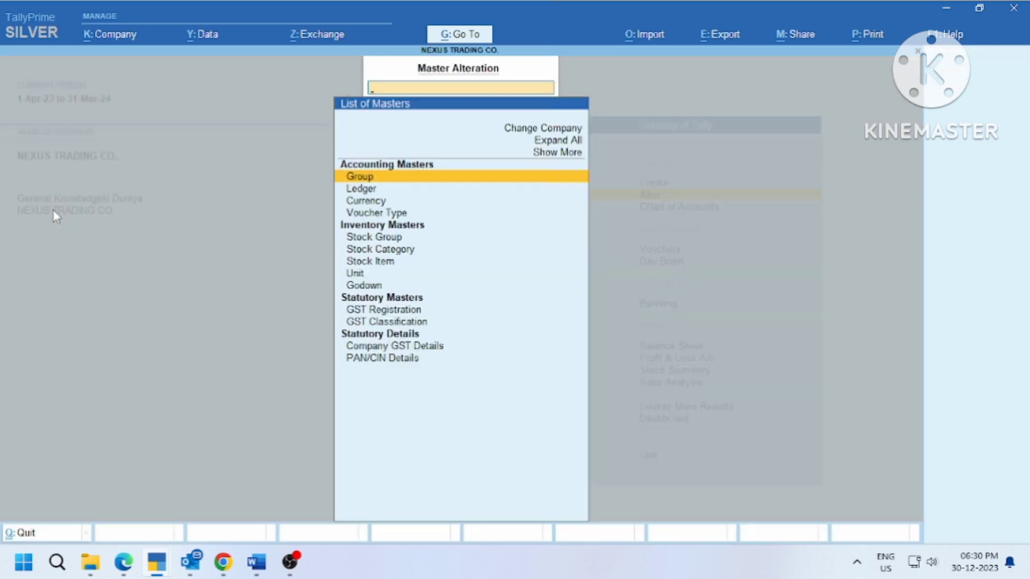
key("Down")
key("Return")
key("Down")
key("Down")
key("Down")
key("Down")
key("Down")
key("Down")
key("Down")
key("Down")
key("Down")
key("Down")
key("Down")
key("Down")
key("Down")
key("Down")
key("Return")
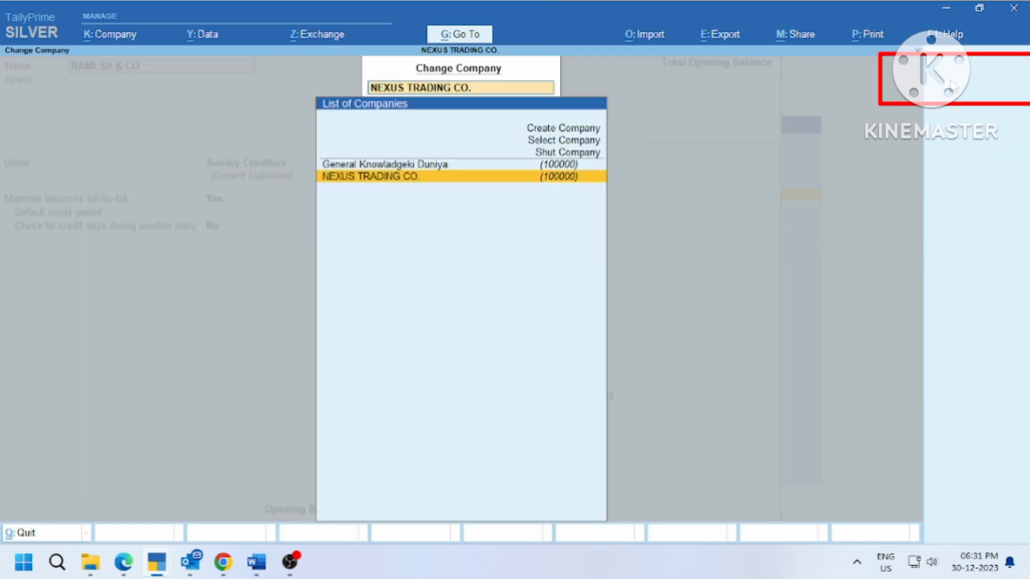
Change the company of the open RAMESH & CO ledger to General Knowladgeki Duniya, save it there and return to the Gateway of Tally
left_click(952, 81)
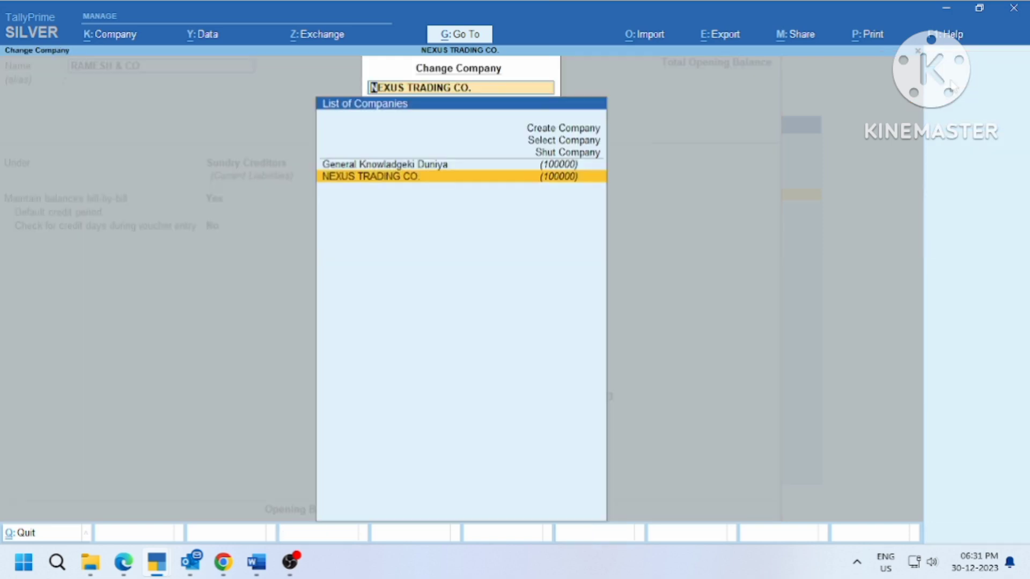
key("Up")
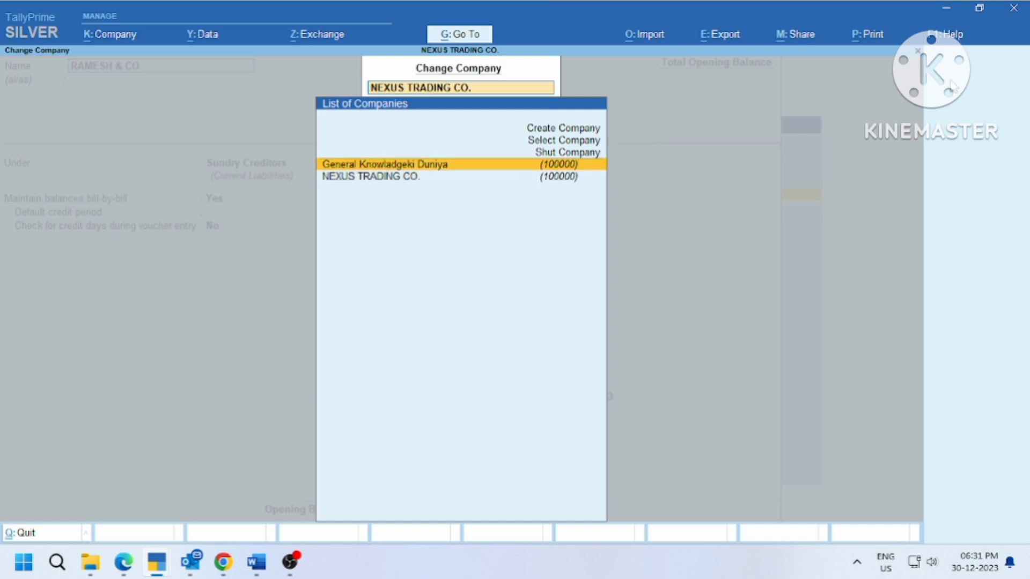
key("Return")
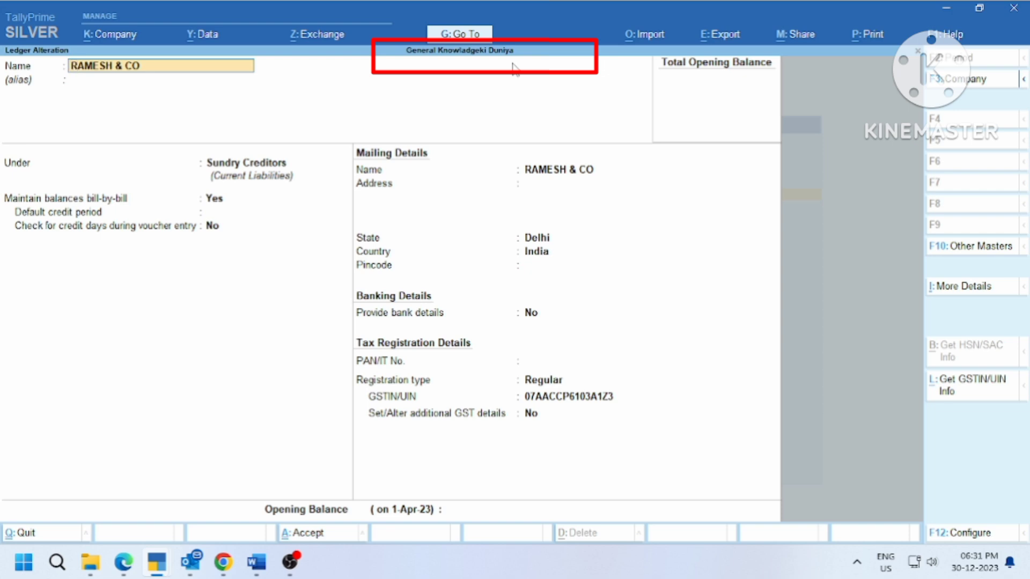
key("ctrl")
key("ctrl+a")
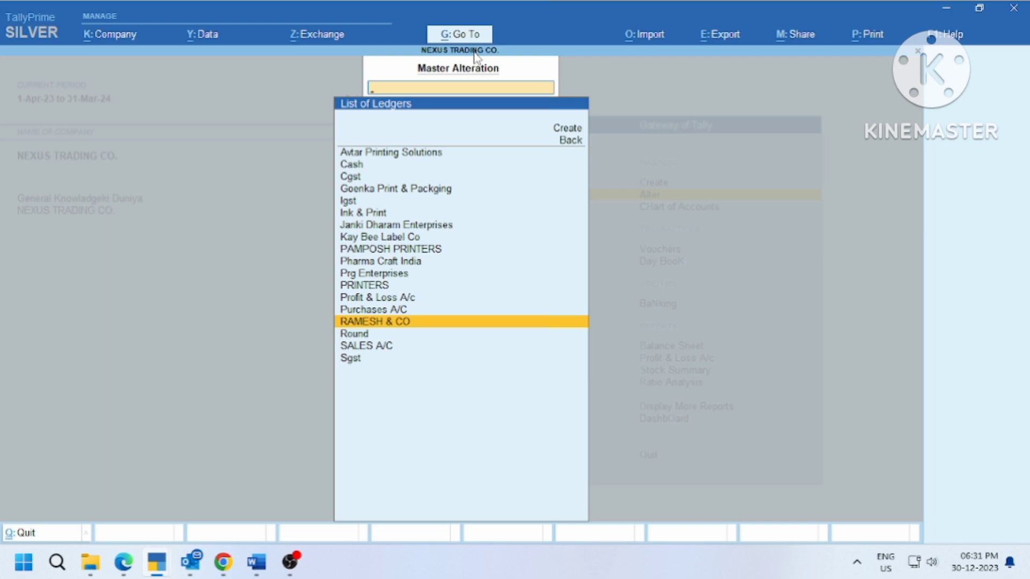
key("Escape")
key("Escape")
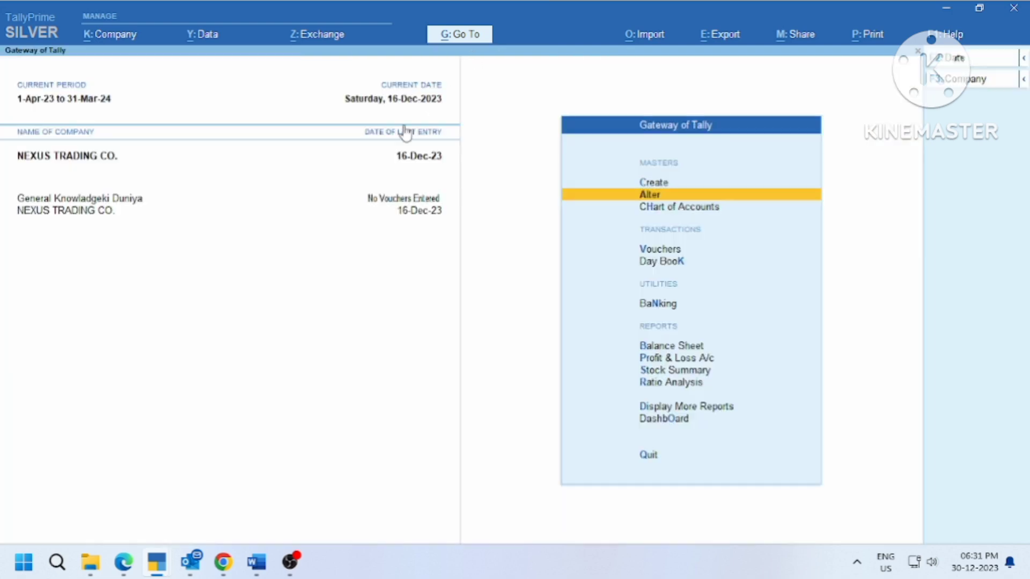
Check the copied RAMESH & CO ledger and its details in General Knowladgeki Duniya, leaving without saving
left_click(137, 199)
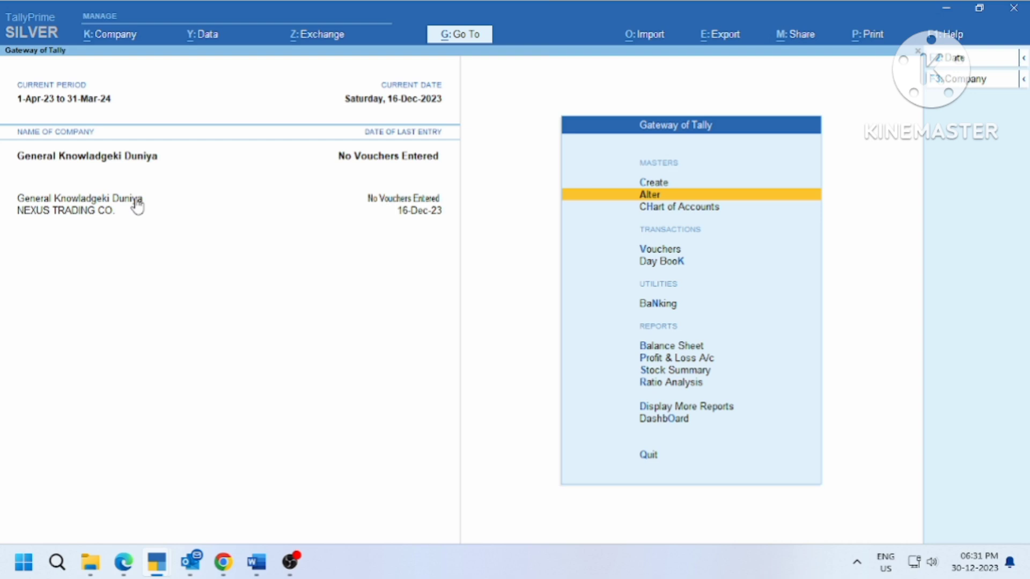
key("Return")
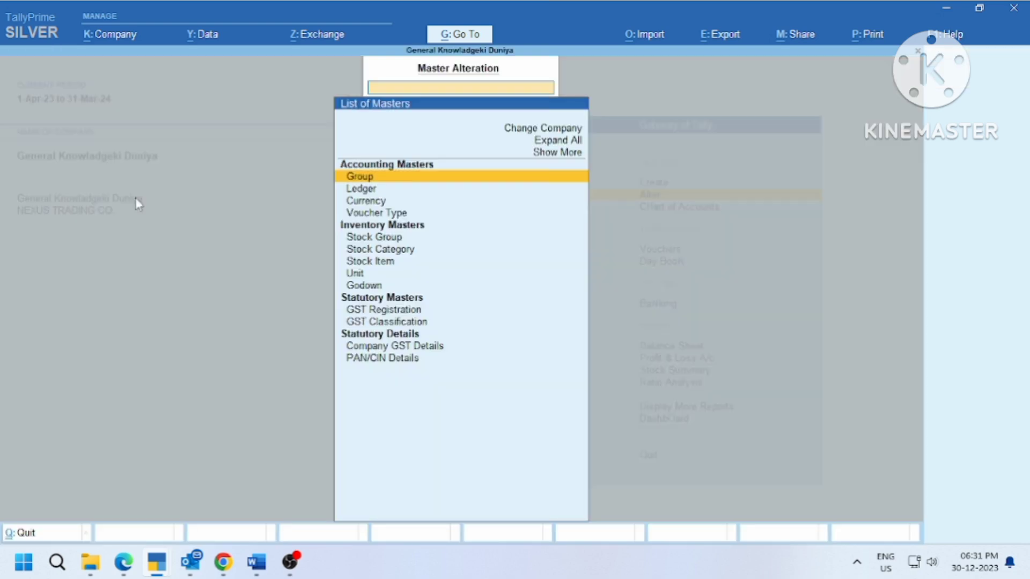
key("Down")
key("Return")
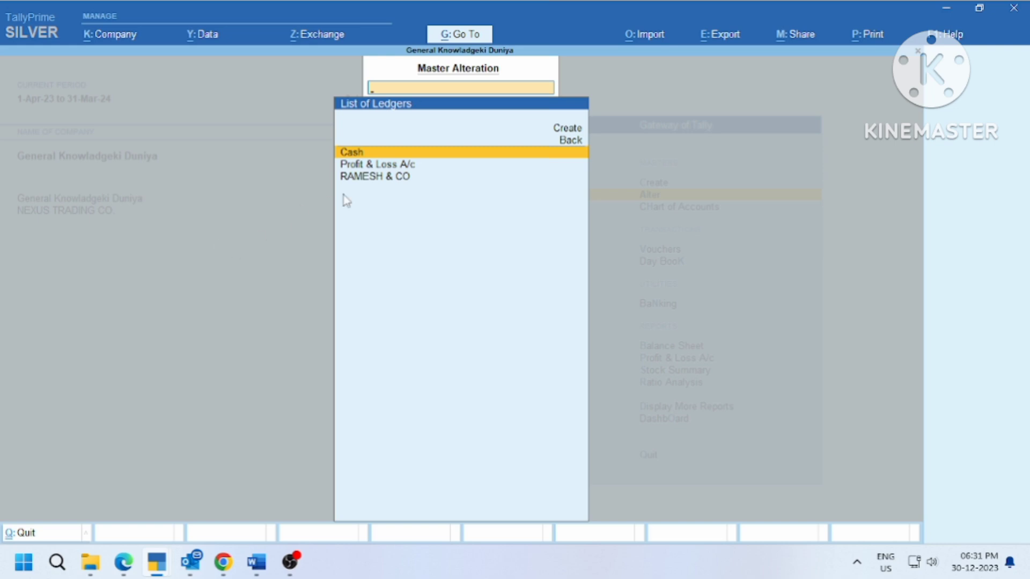
left_click(378, 177)
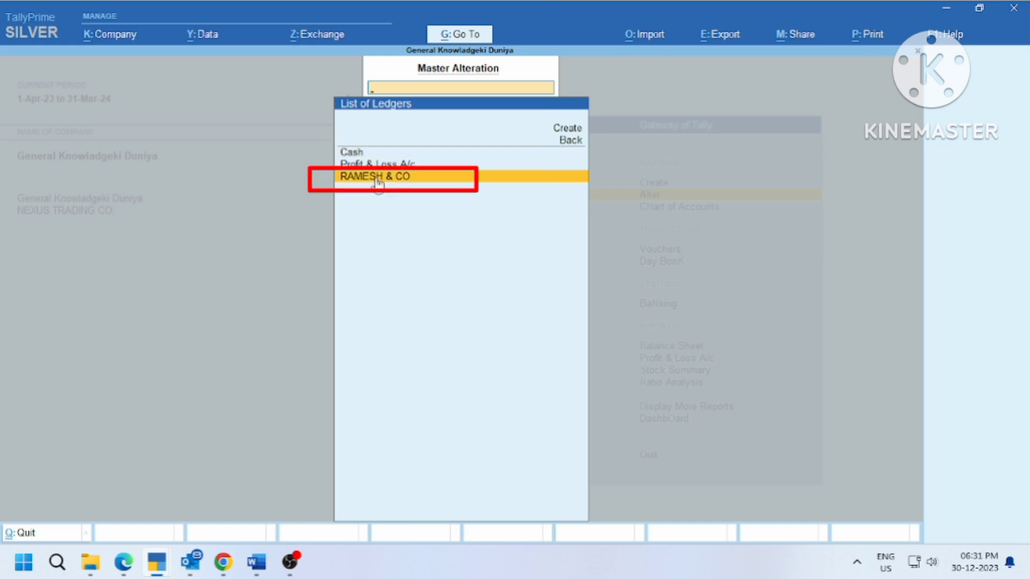
left_click(379, 179)
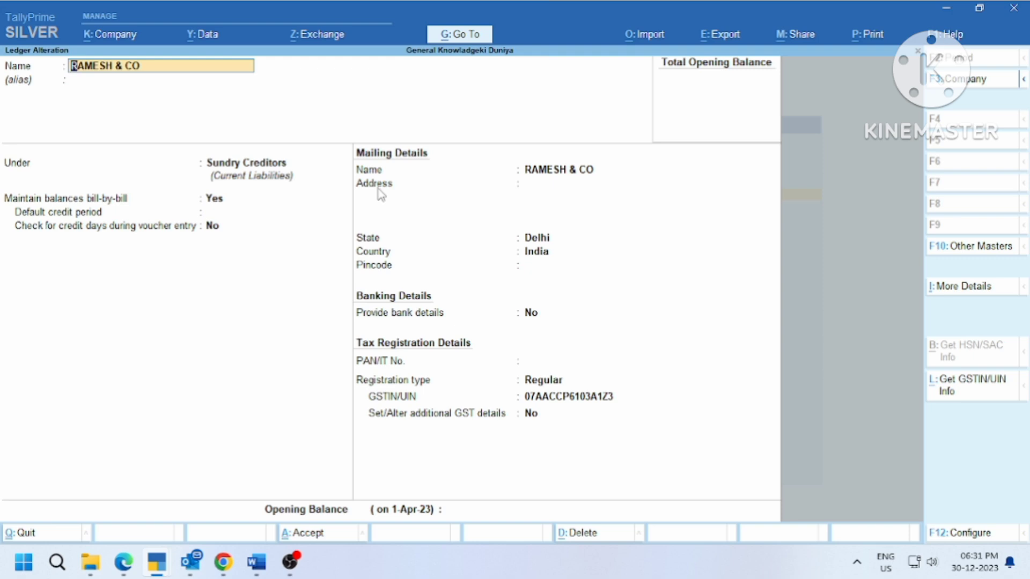
key("Escape")
key("y")
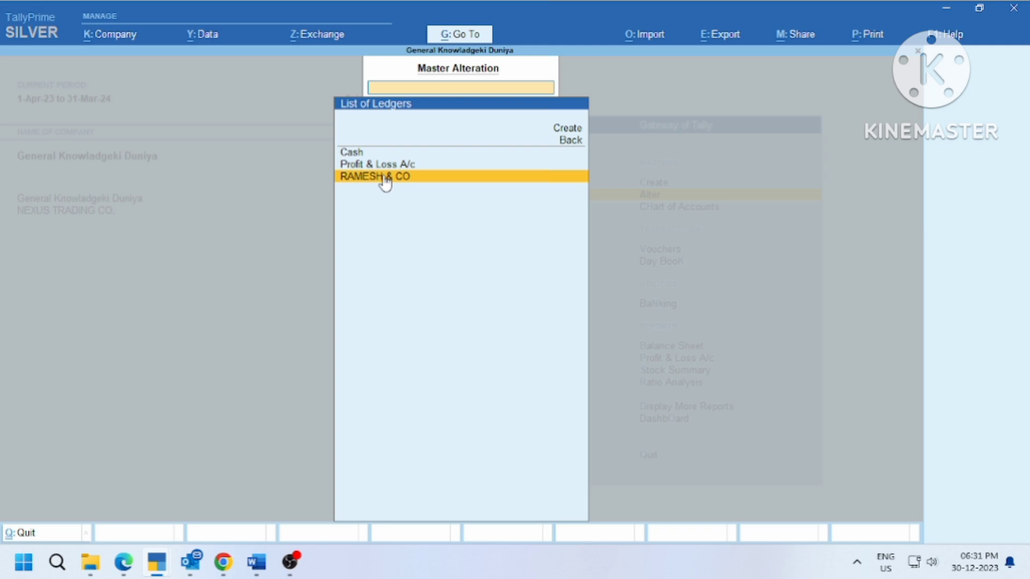
key("Escape")
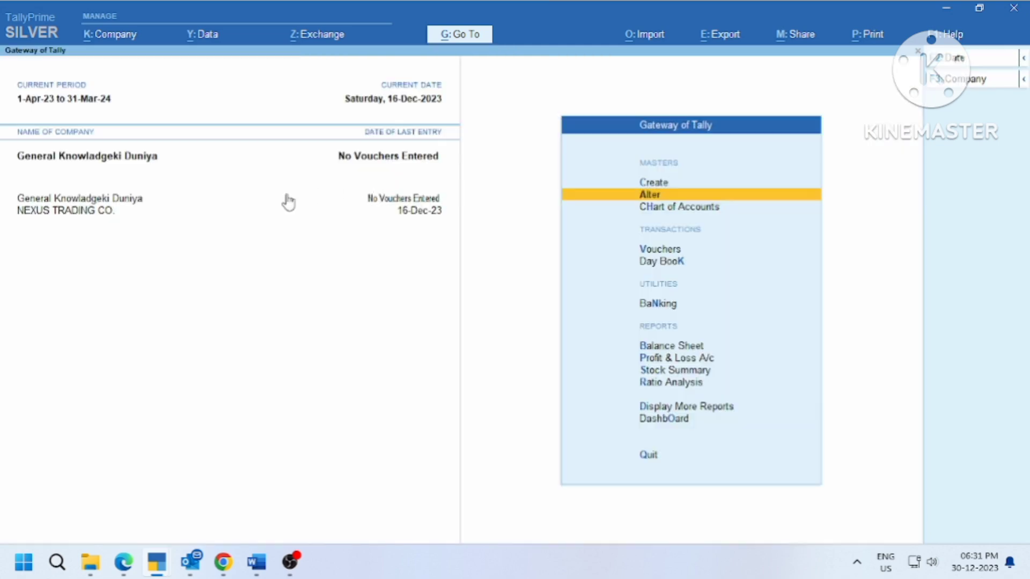
Switch to NEXUS TRADING CO. and open its SALES A/C ledger for alteration
left_click(97, 212)
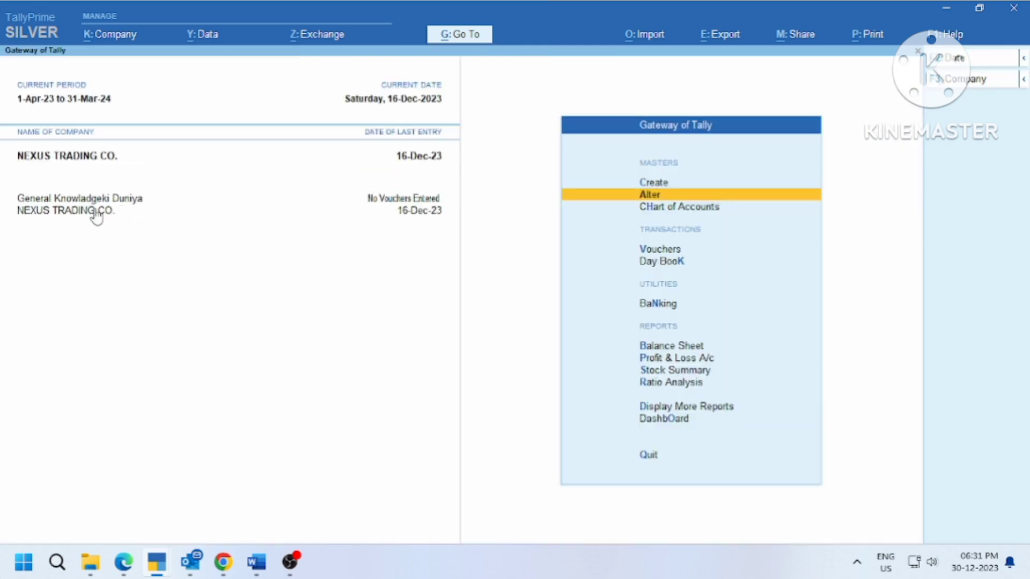
key("Return")
key("Down")
key("Return")
key("Down")
key("Down")
key("Down")
key("Down")
key("Down")
key("Down")
key("Down")
key("Down")
key("Down")
key("Down")
key("Down")
key("Down")
key("Down")
key("Down")
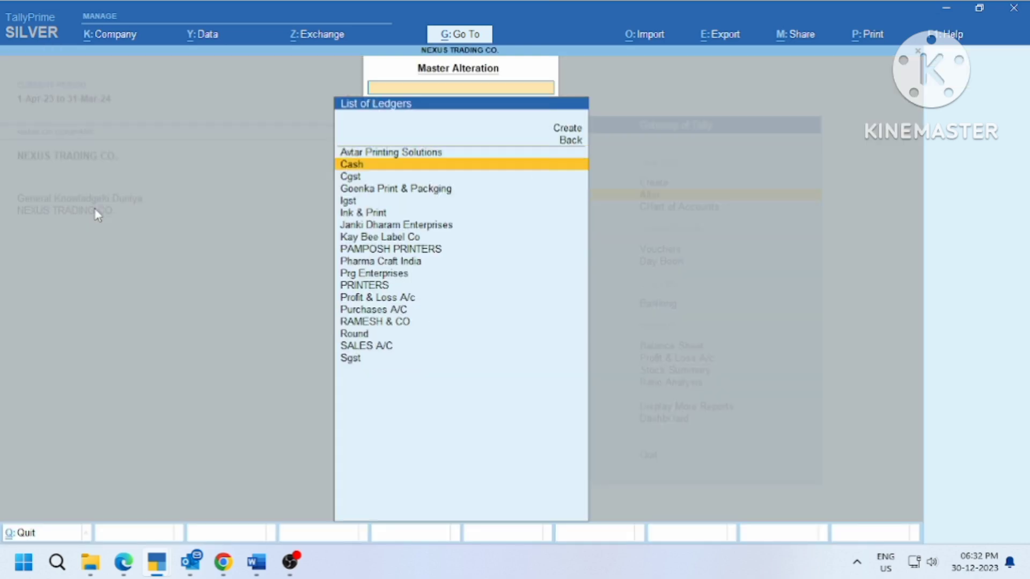
key("Down")
key("Down")
key("Down")
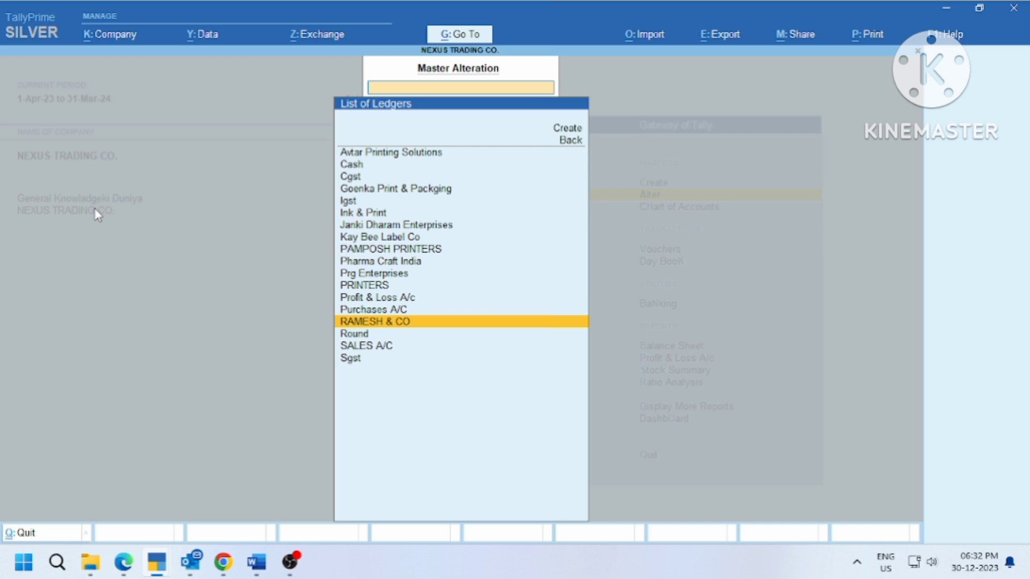
key("Return")
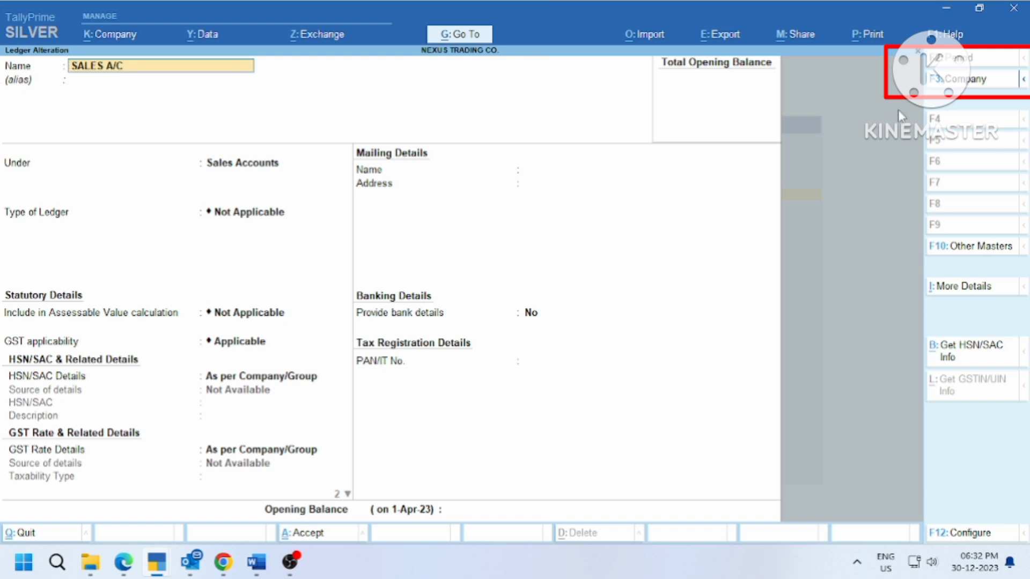
Change the company of the open SALES A/C ledger to General Knowladgeki Duniya, save it there and return to the Gateway of Tally
left_click(963, 85)
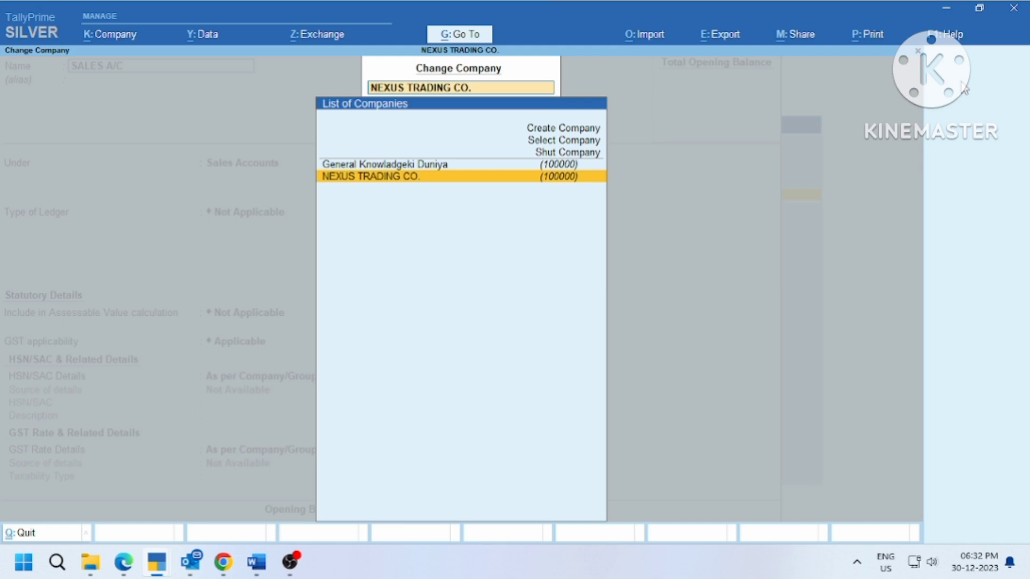
key("Up")
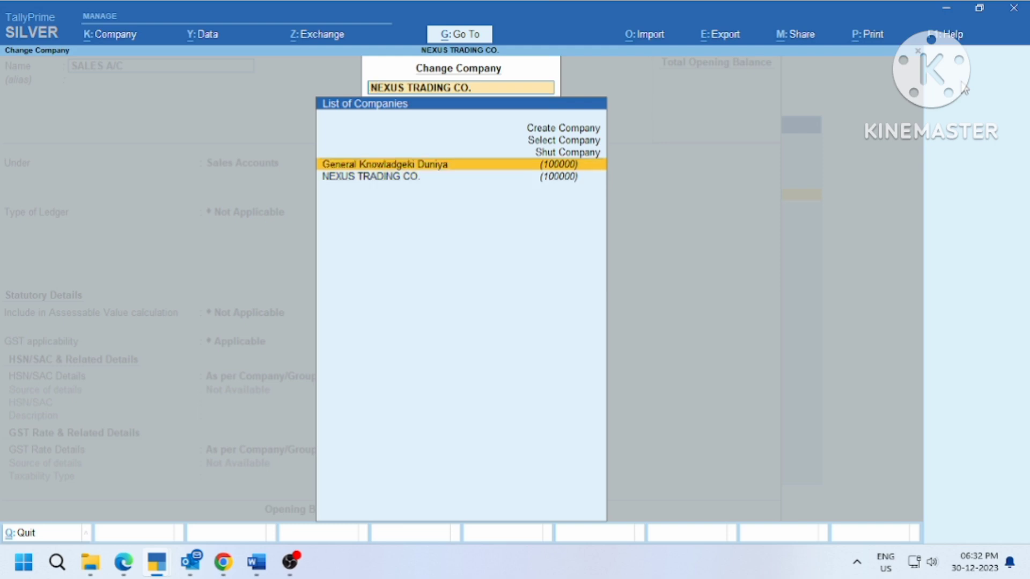
key("Return")
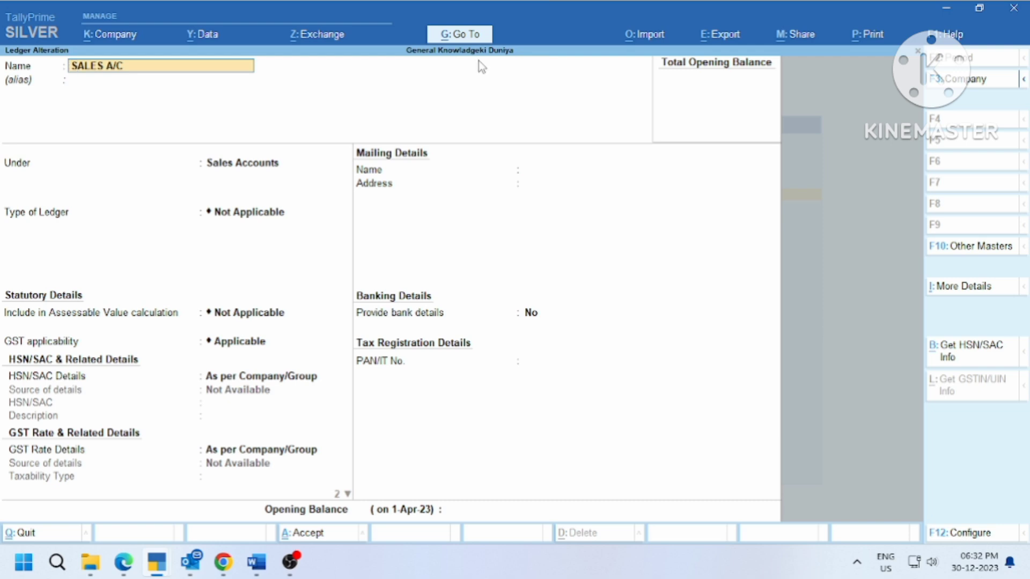
key("ctrl+a")
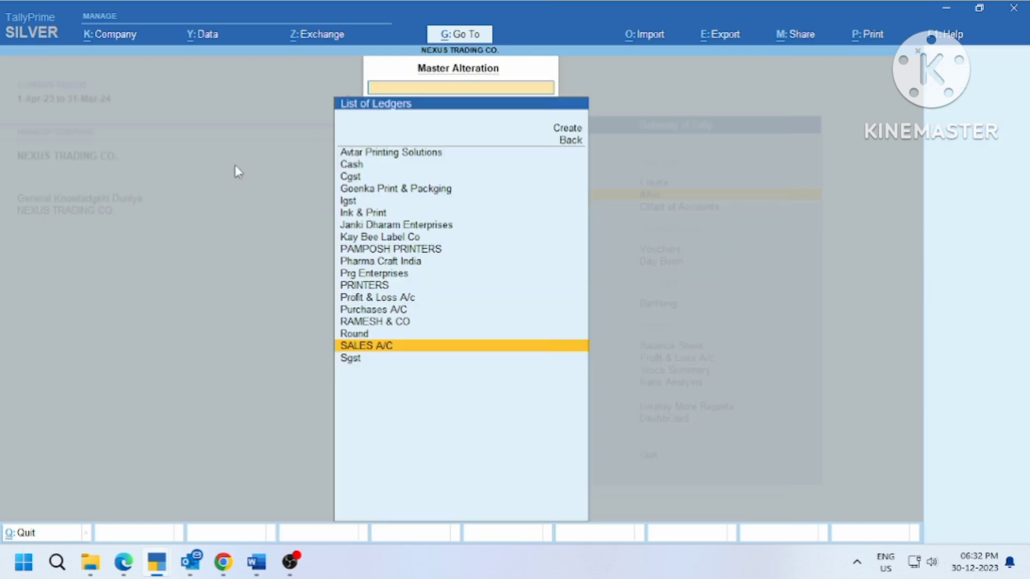
key("Escape")
key("Escape")
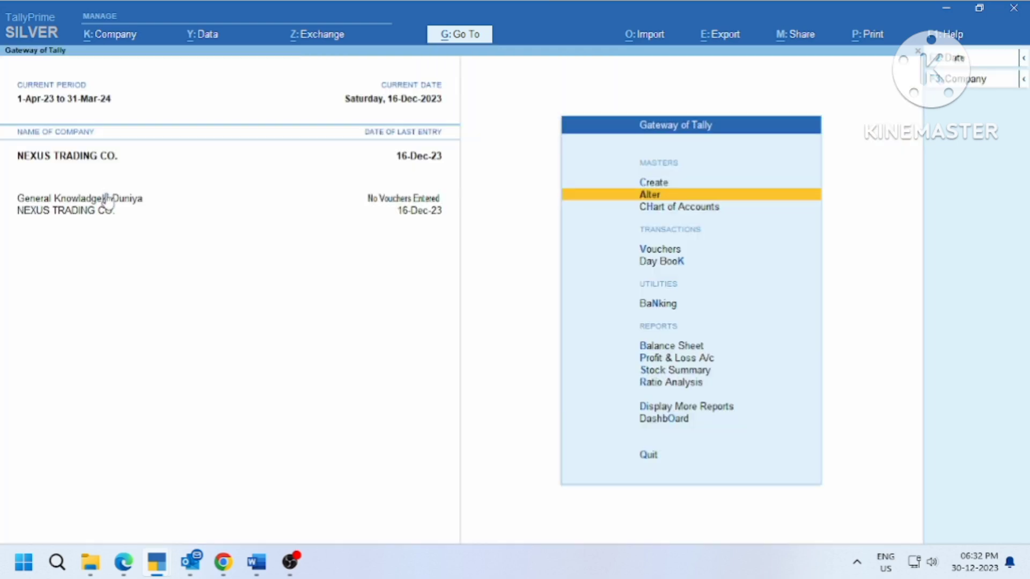
Check the copied SALES A/C ledger in General Knowladgeki Duniya, leaving without saving
left_click(98, 200)
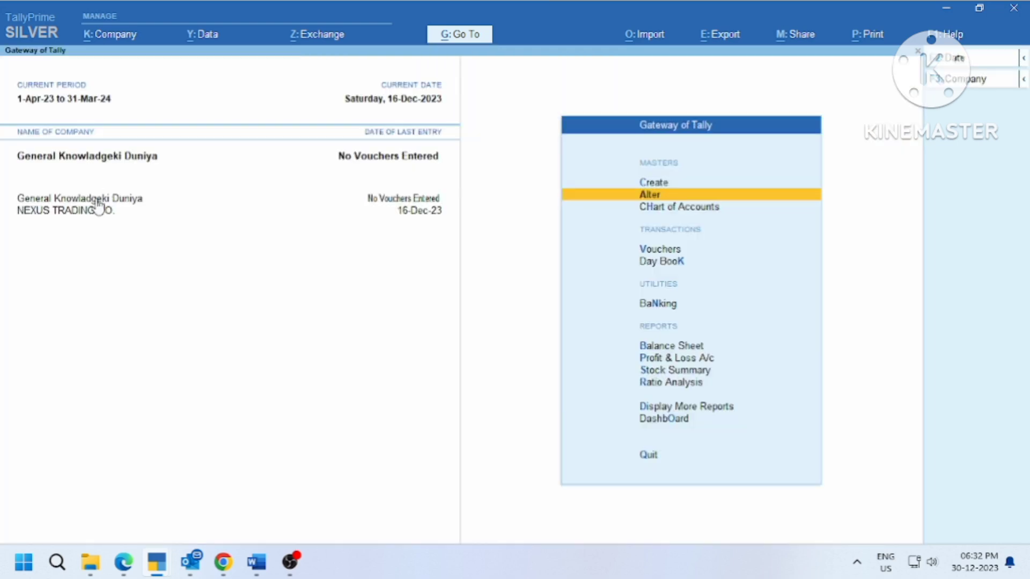
key("Return")
key("Down")
key("Return")
key("Down")
key("Down")
key("Down")
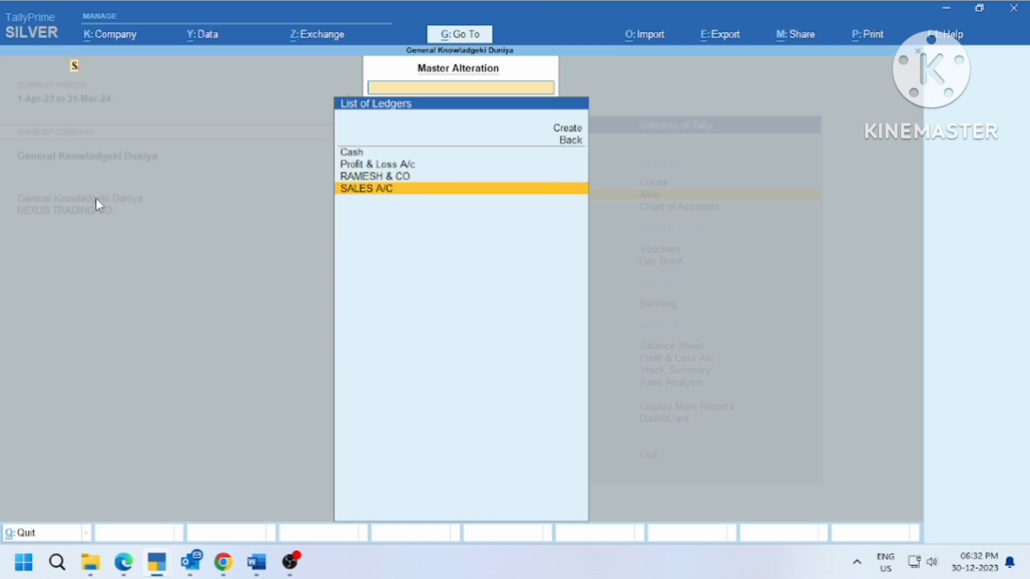
key("Return")
key("BackSpace")
key("Escape")
key("y")
key("Escape")
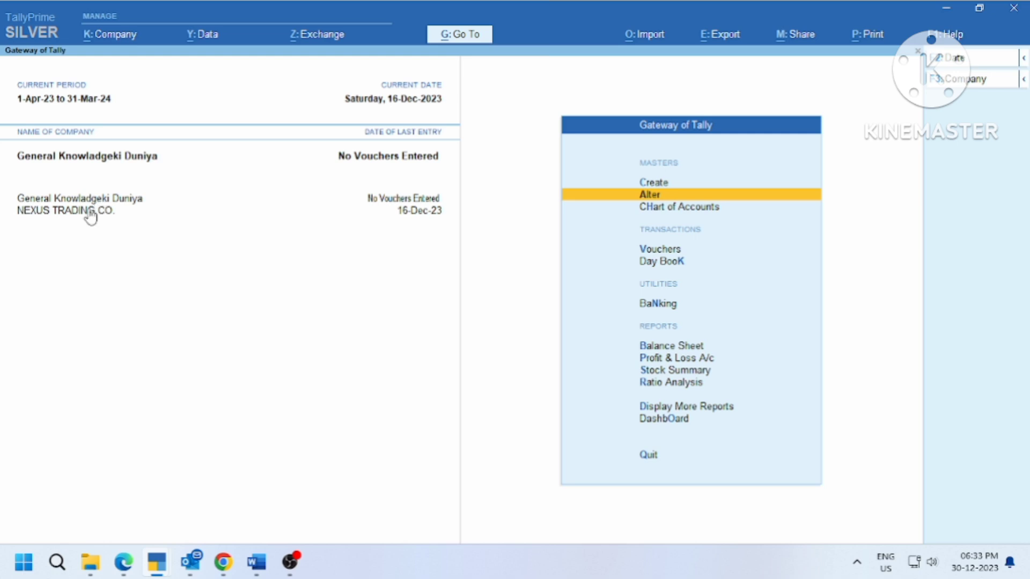
key("Return")
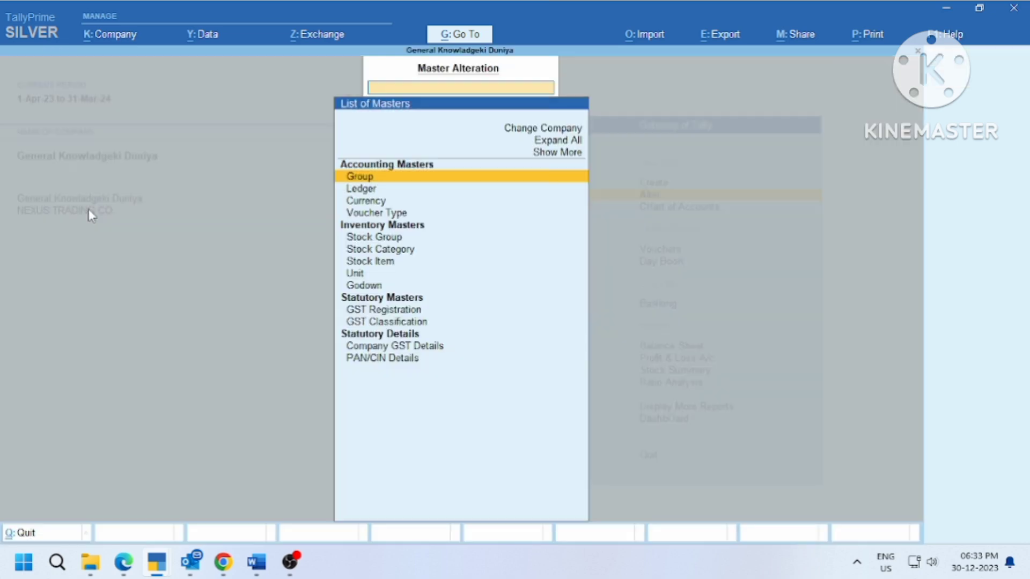
key("Down")
key("Down")
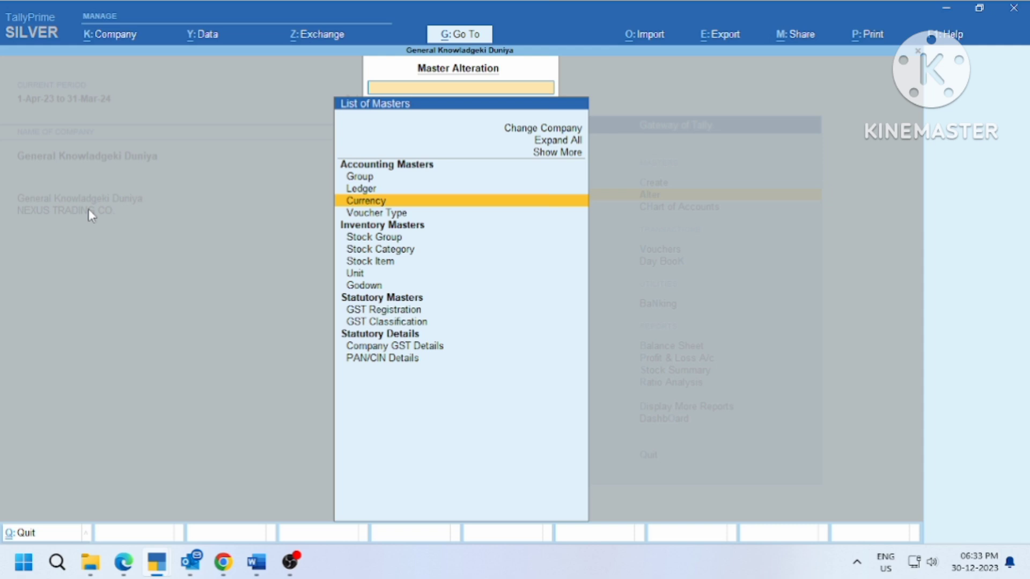
key("Escape")
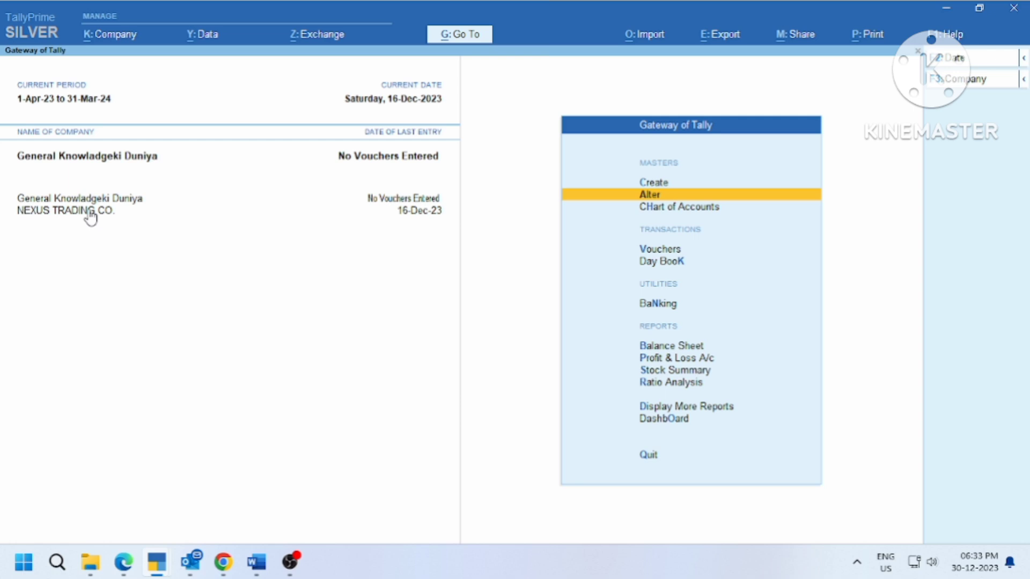
Switch to NEXUS TRADING CO., open its Sales Register and go to the July row
left_click(89, 212)
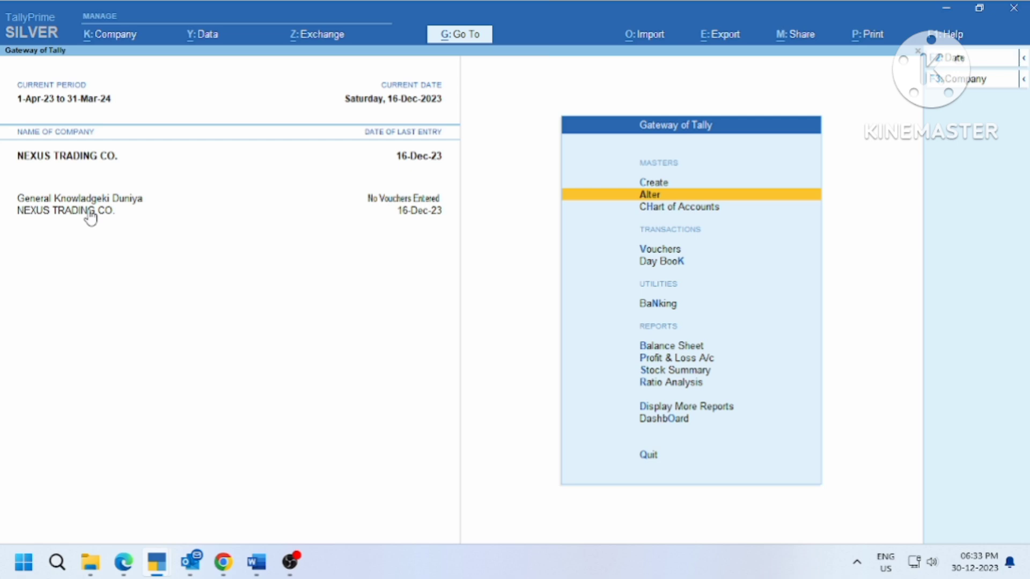
key("d")
key("a")
key("s")
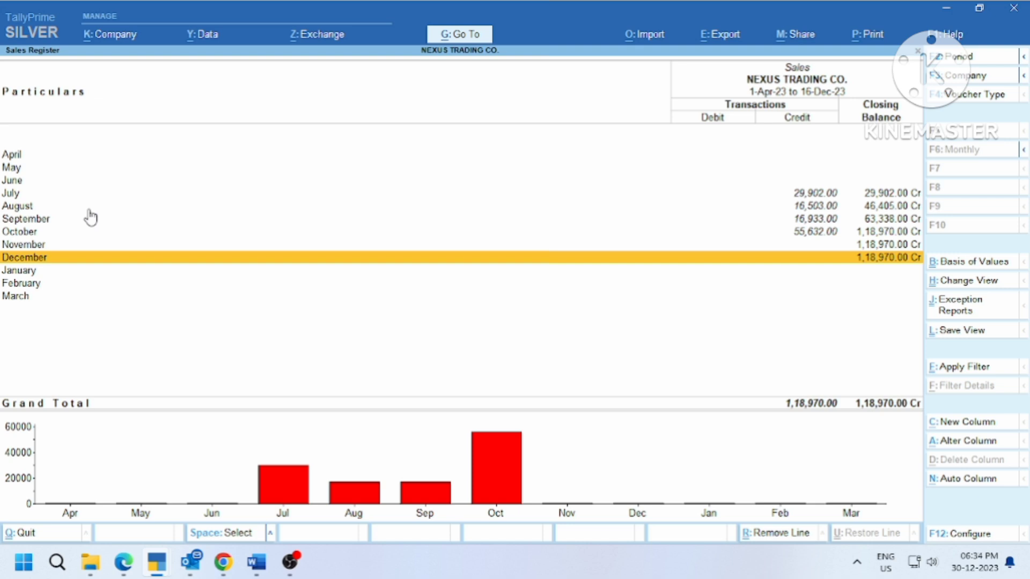
key("Up")
key("Up")
key("Up")
key("Up")
key("Up")
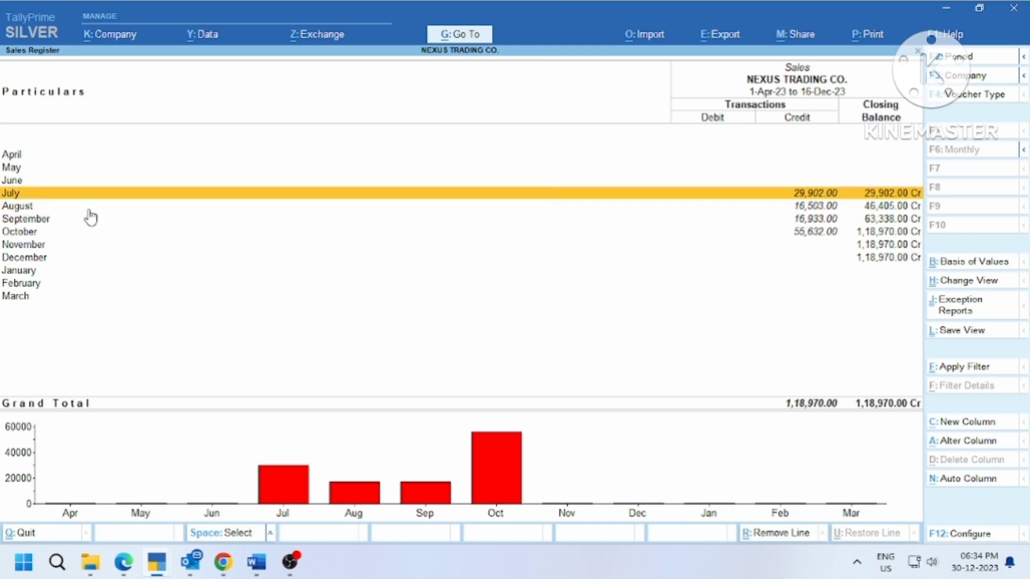
Change the Sales Register's company to General Knowladgeki Duniya, look through its months and return to the Gateway of Tally
left_click(949, 78)
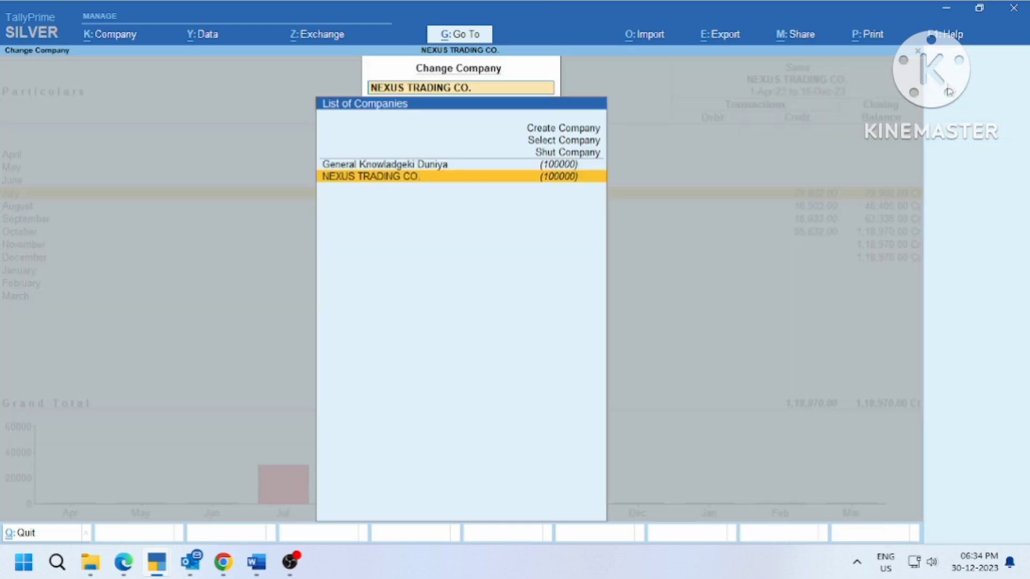
key("Up")
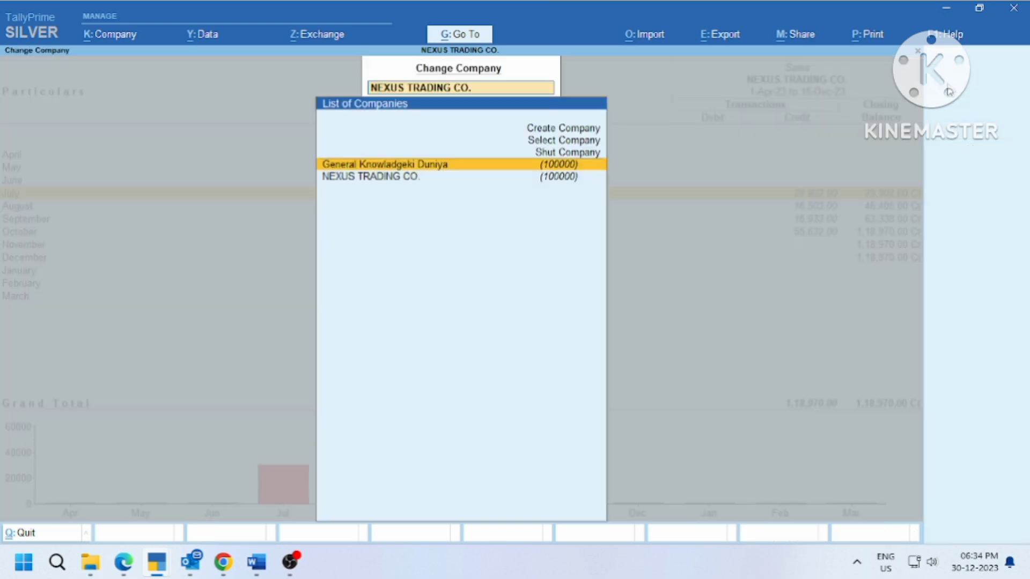
key("Return")
key("Down")
key("Down")
key("Down")
key("Down")
key("Down")
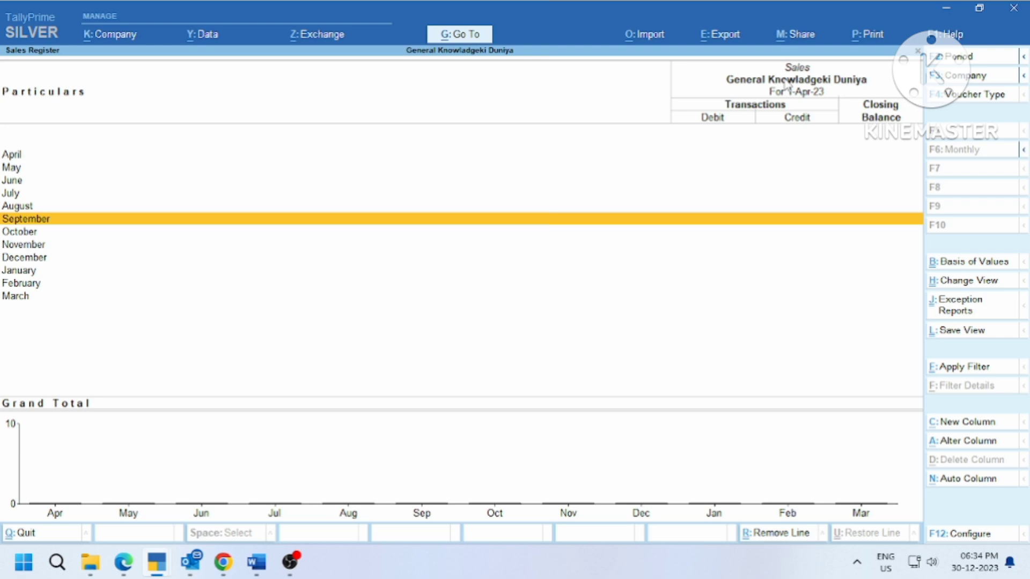
key("Escape")
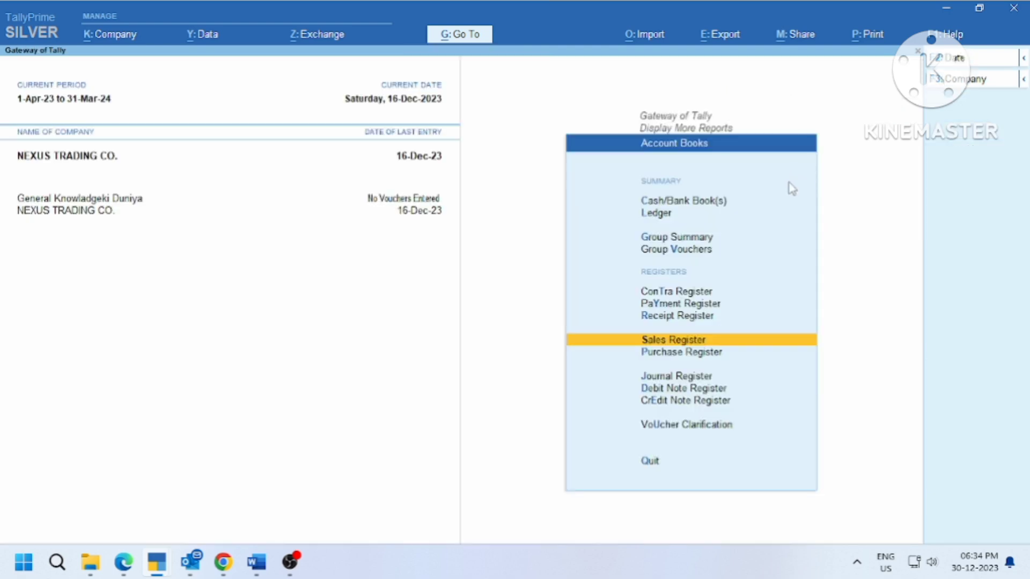
key("Escape")
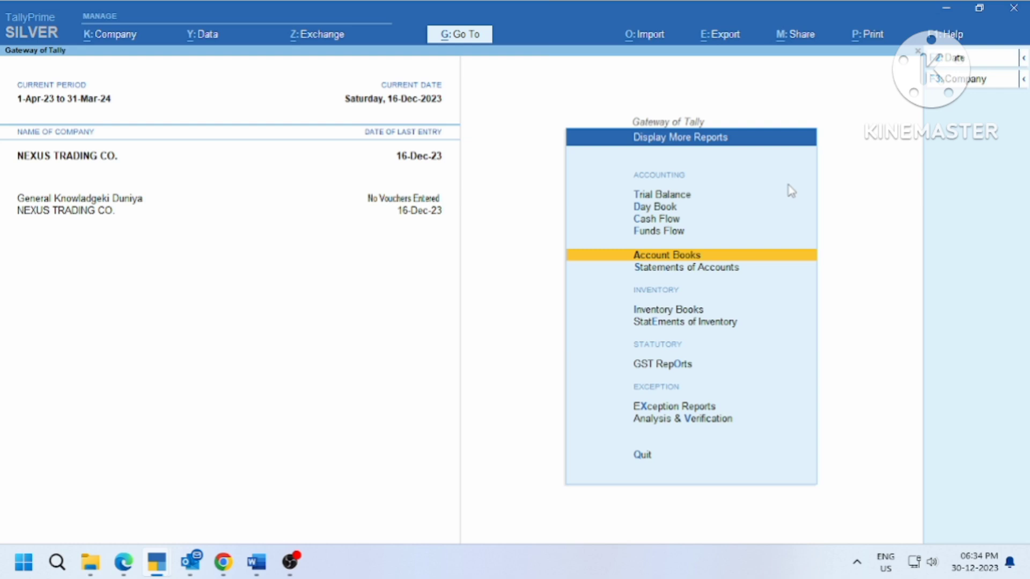
key("Escape")
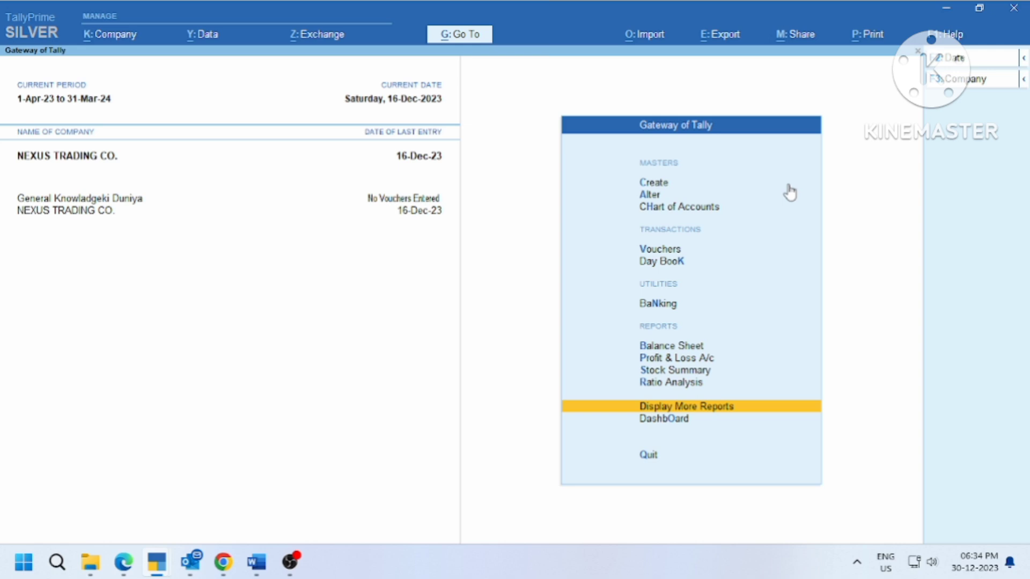
Open the GSTR-3B report of NEXUS TRADING CO. from the GST reports
key("Return")
key("Down")
key("Down")
key("Down")
key("Down")
key("Down")
key("Down")
key("Down")
key("Down")
key("Down")
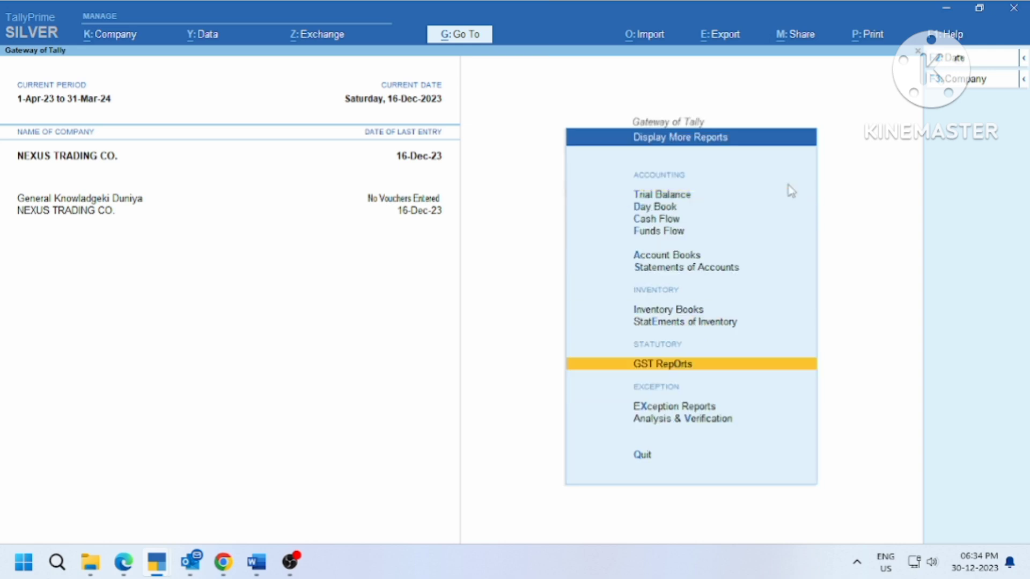
key("Up")
key("Return")
key("Down")
key("Down")
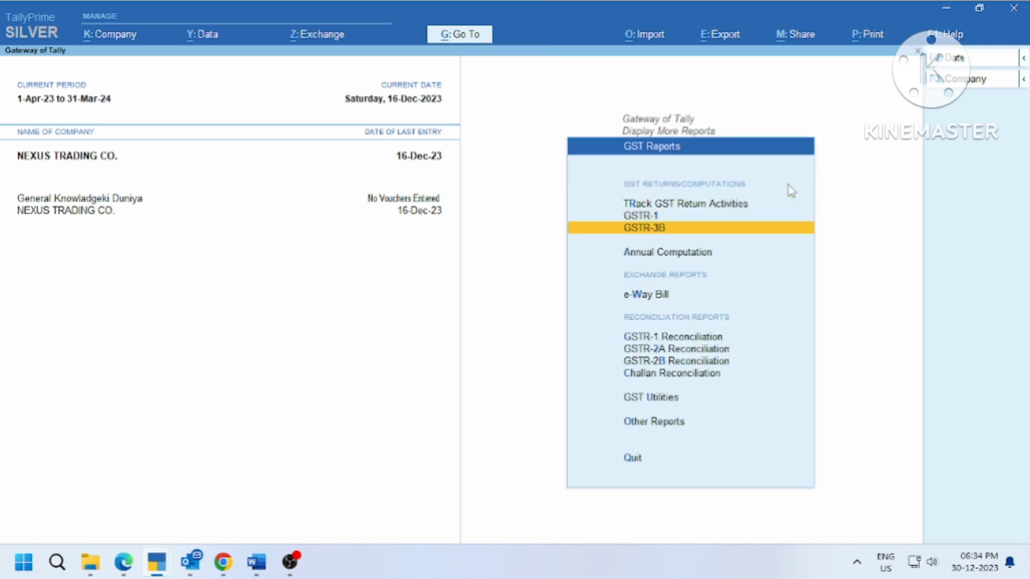
key("Return")
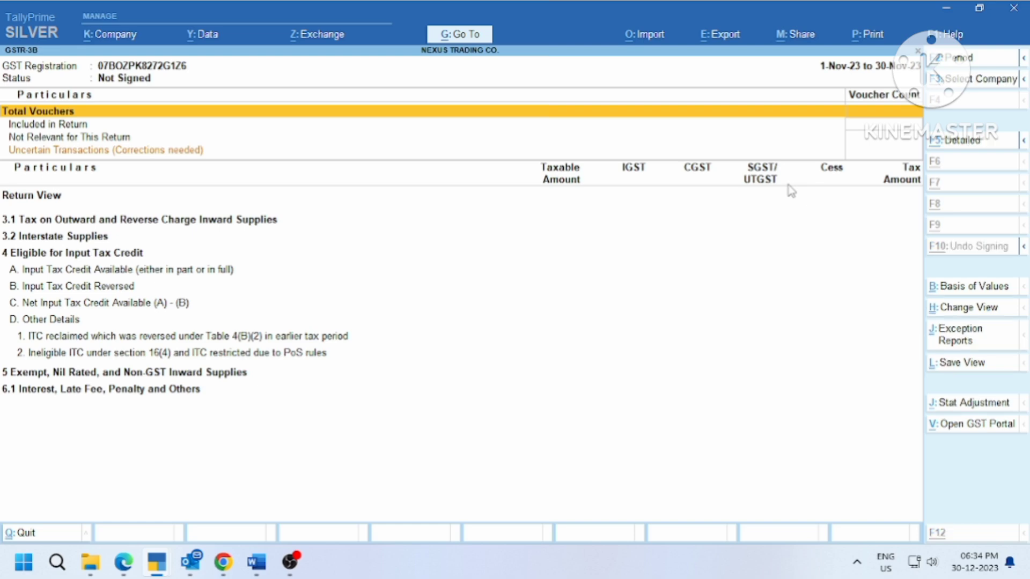
Set the GSTR-3B period from 1-Oct-23 to 31-Oct-23 and go to section 3.1 Tax on Outward and Reverse Charge Inward Supplies
key("F2")
type("1.10.2023")
key("Return")
type("31.10.23")
key("Return")
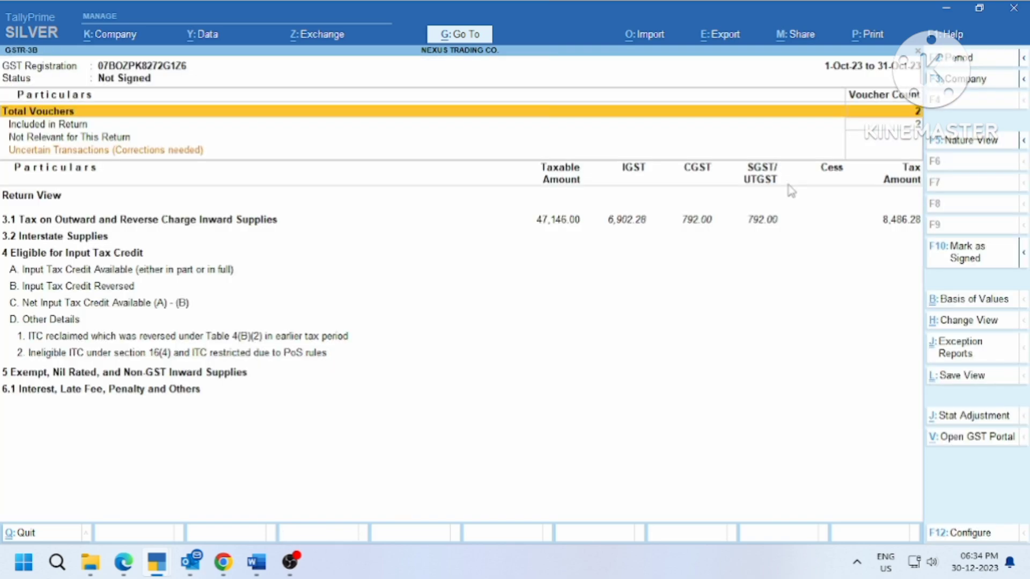
key("Down")
key("Down")
key("Down")
key("Down")
key("Up")
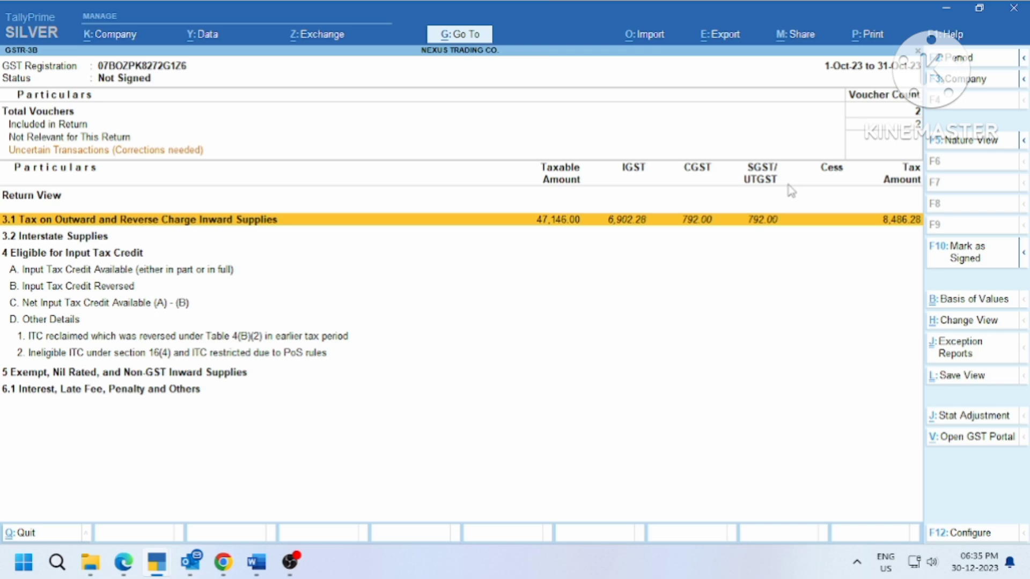
Change the GSTR-3B report's company to General Knowladgeki Duniya, check its return and go back to the Gateway of Tally
left_click(953, 83)
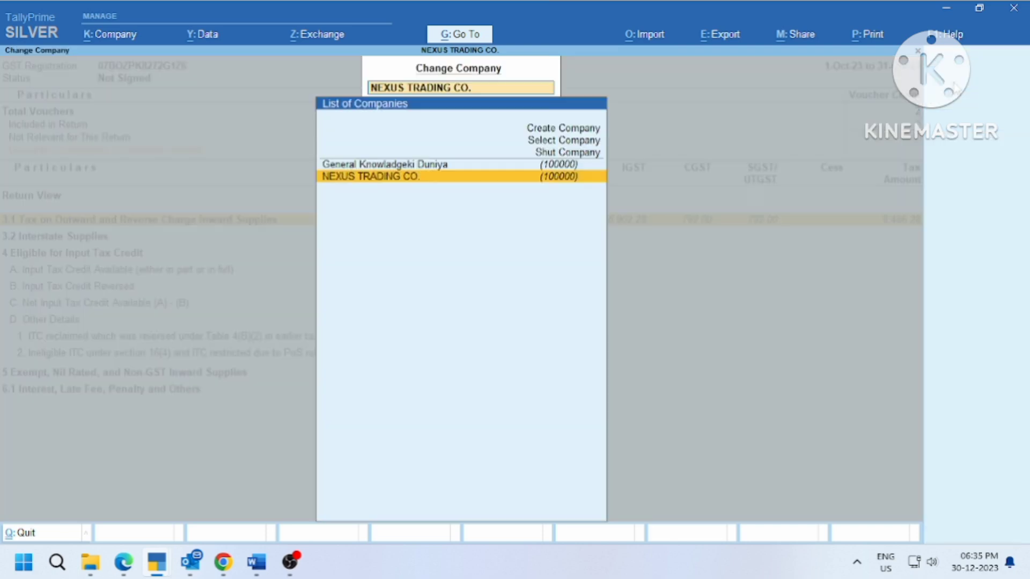
key("Up")
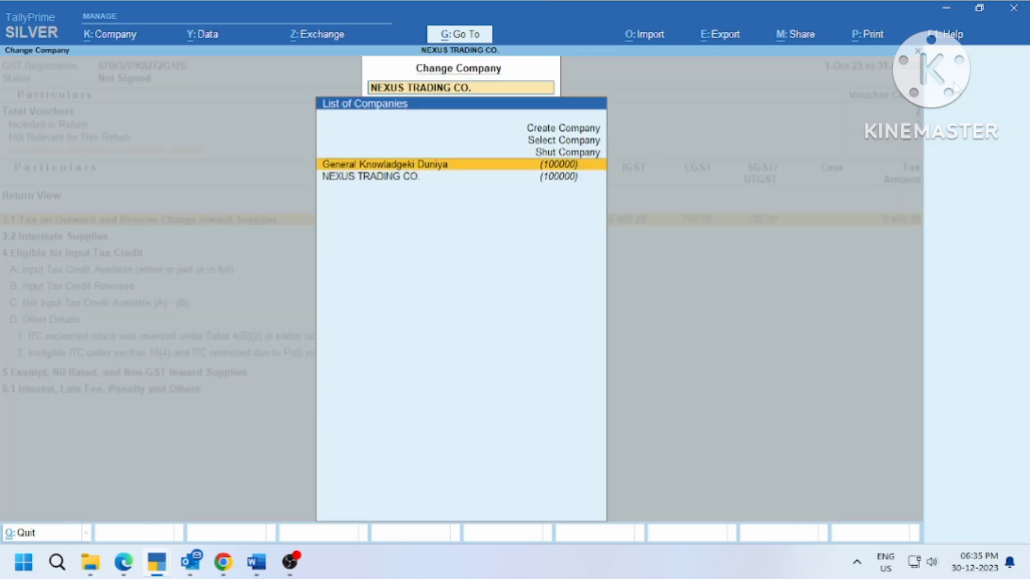
key("Return")
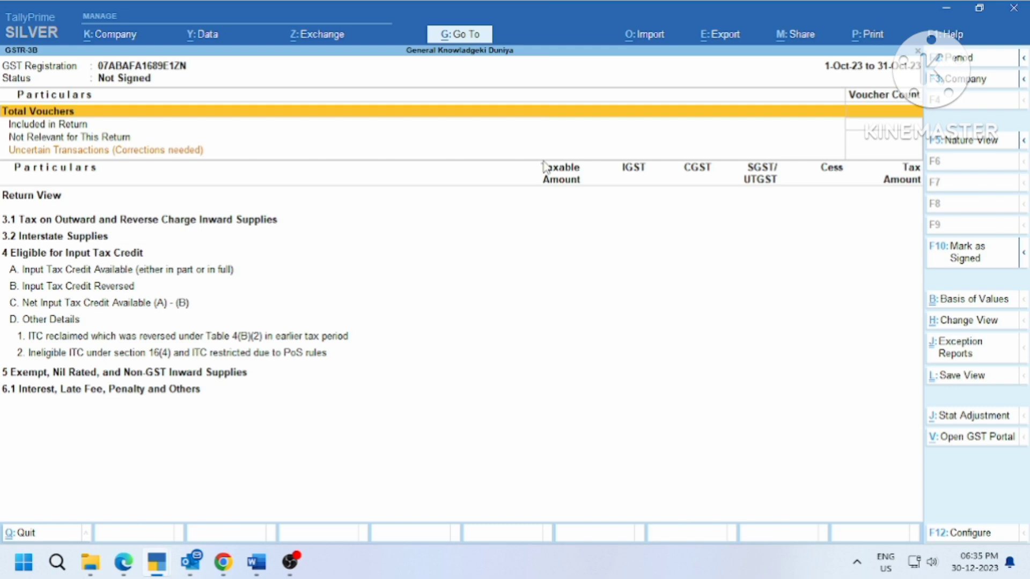
key("Escape")
key("Escape")
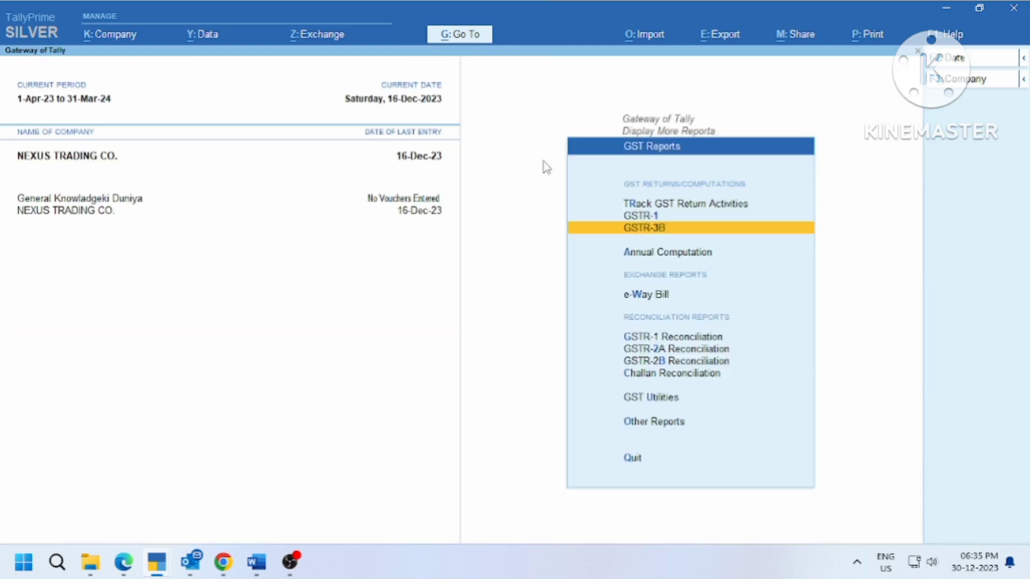
key("Escape")
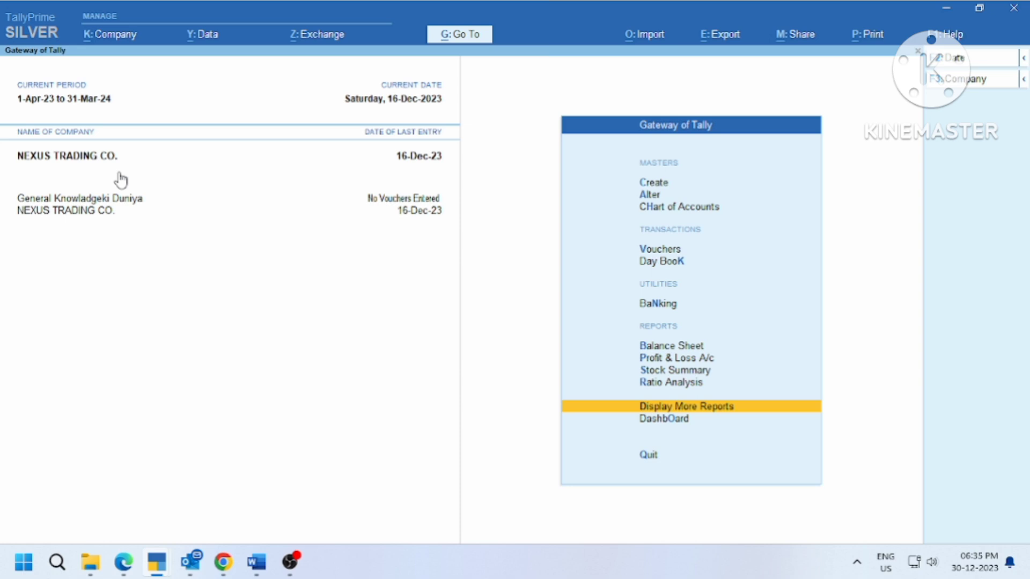
Open the Sales Register of NEXUS TRADING CO. from the account books
key("Return")
key("a")
key("s")
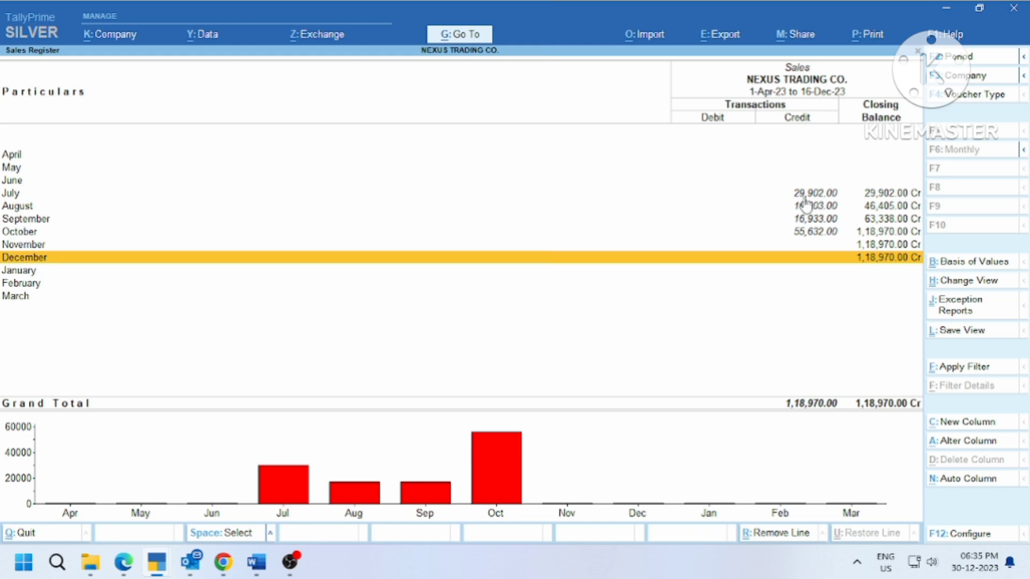
Add a Purchase column for NEXUS TRADING CO. from 1-Apr-23 to 16-Dec-23 to the Sales Register, compare both, and return to the Gateway of Tally
left_click(977, 424)
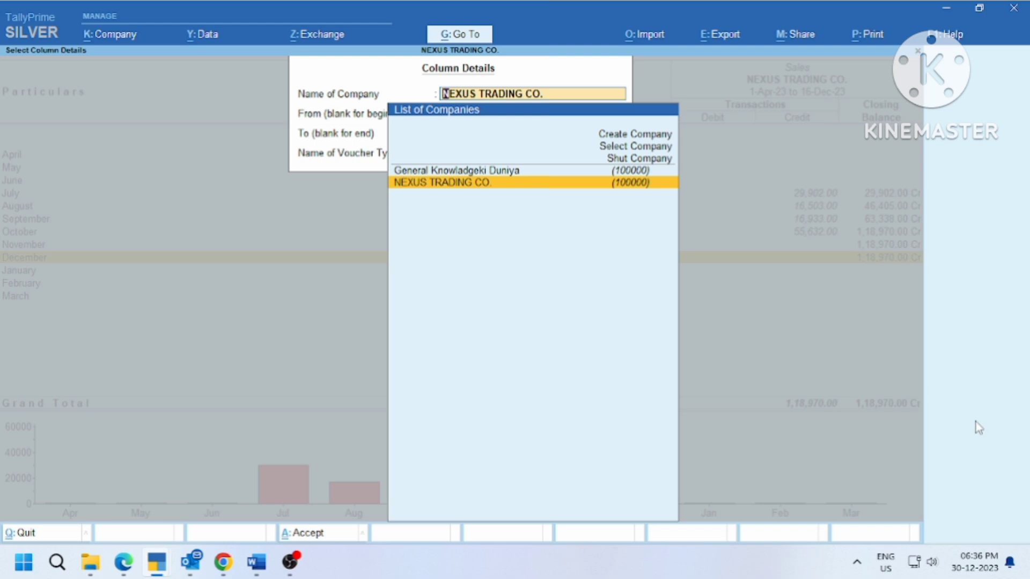
key("Return")
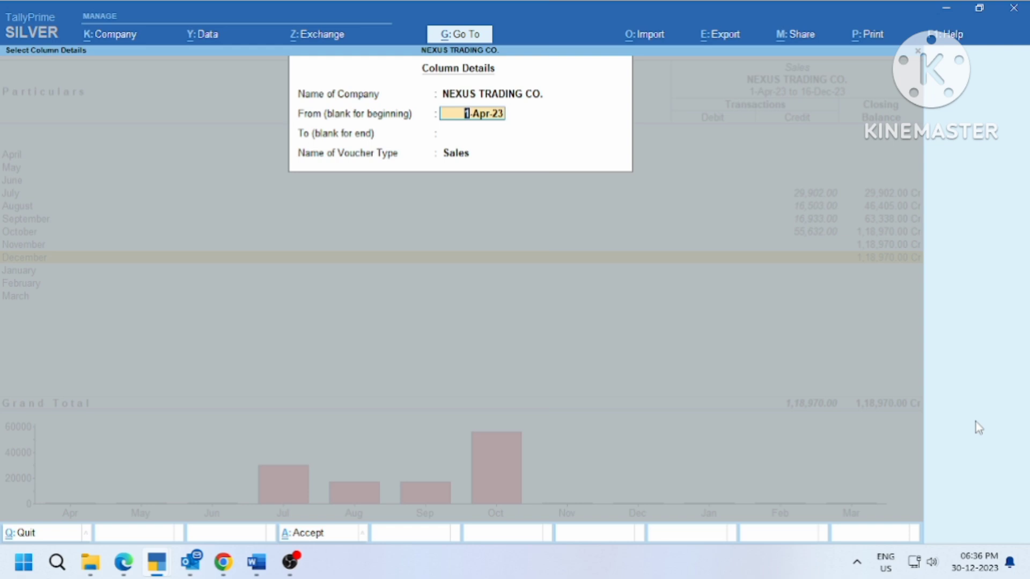
key("Return")
type("16")
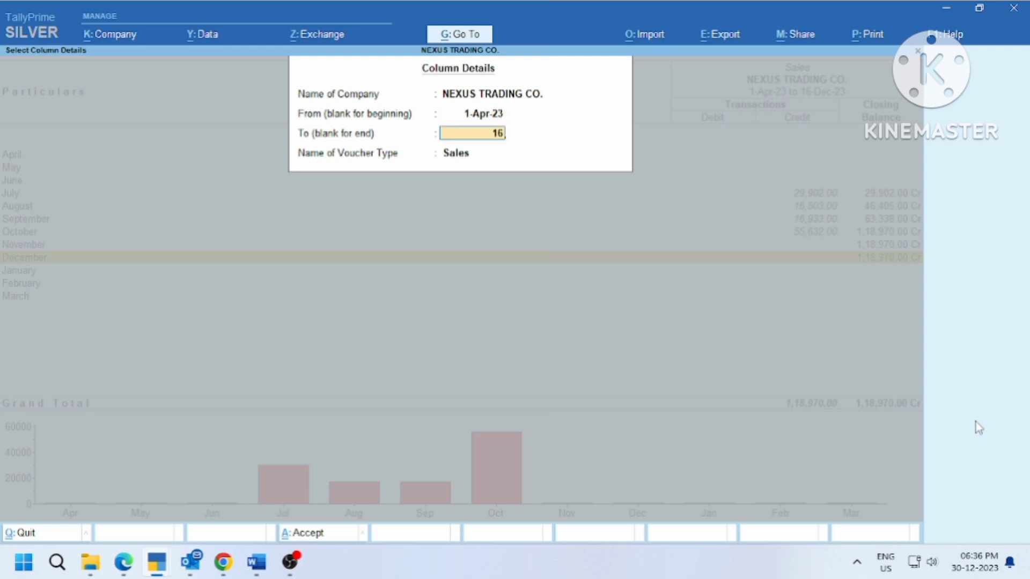
type(".12.23")
key("Return")
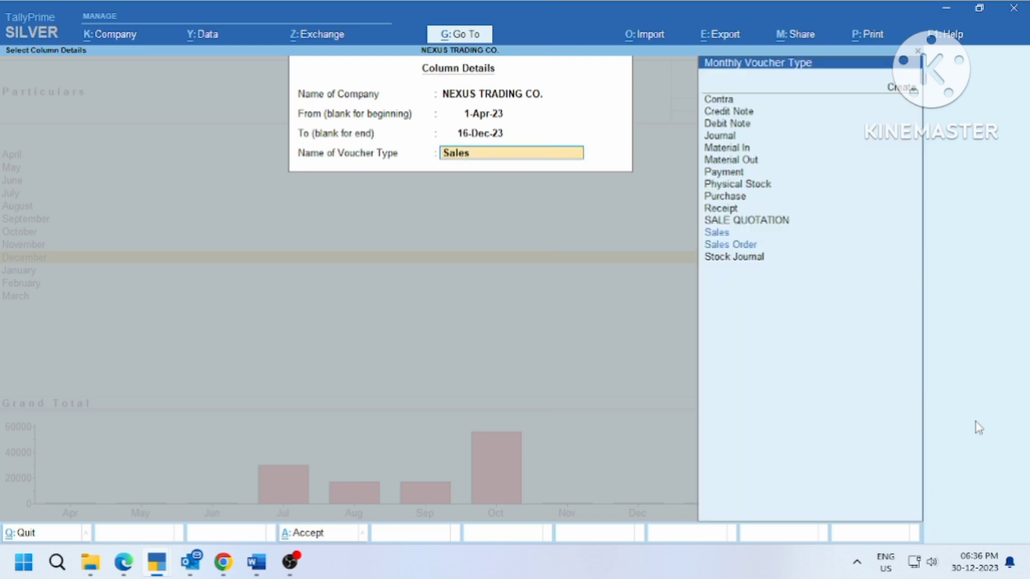
key("Up")
key("Up")
key("Up")
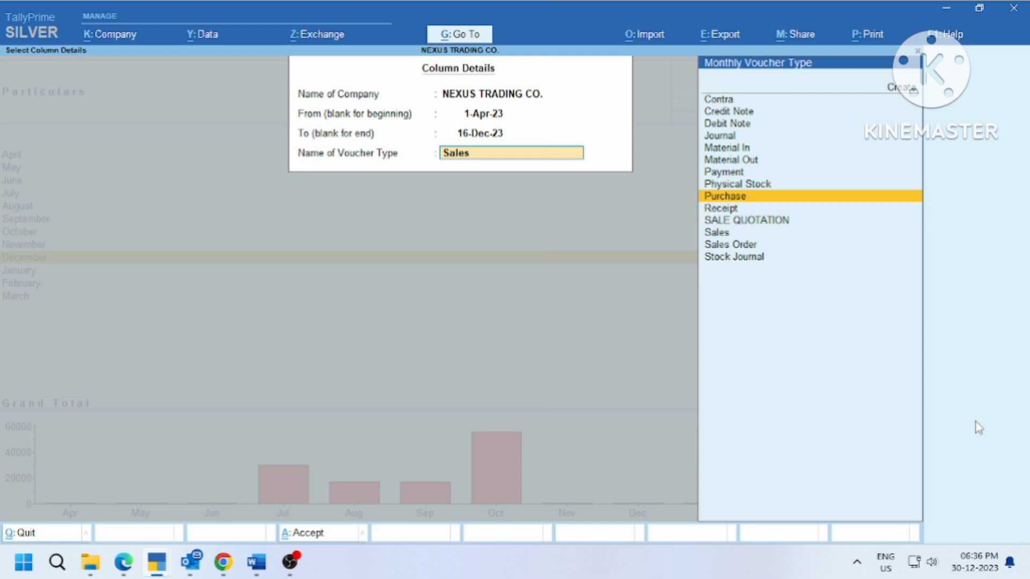
key("Return")
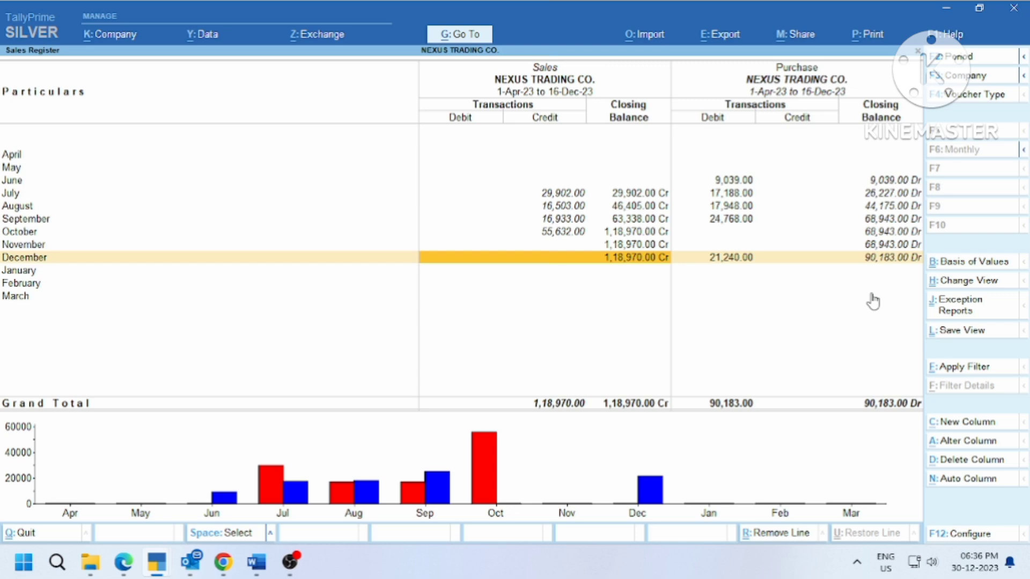
key("Escape")
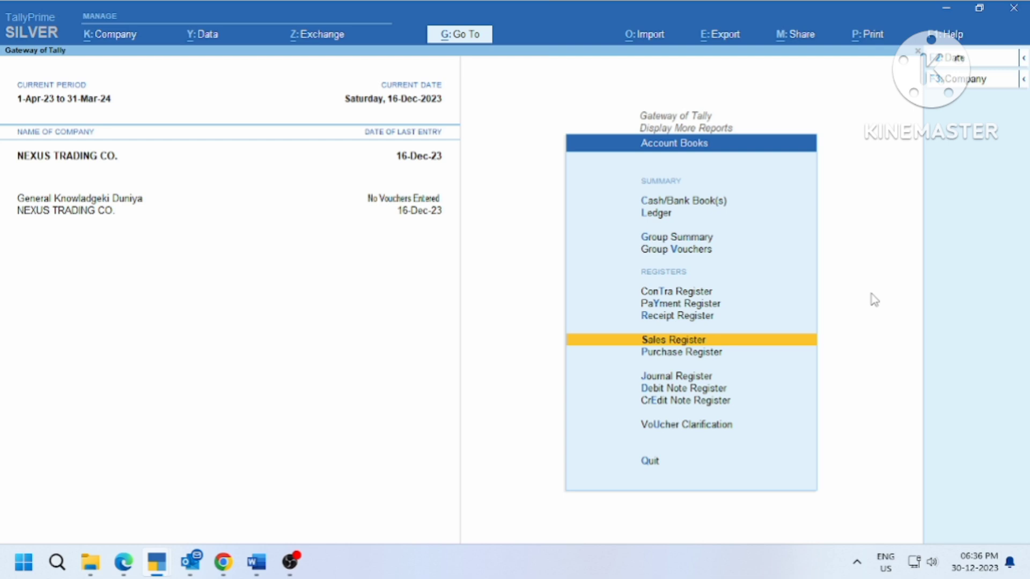
key("Escape")
key("Escape")
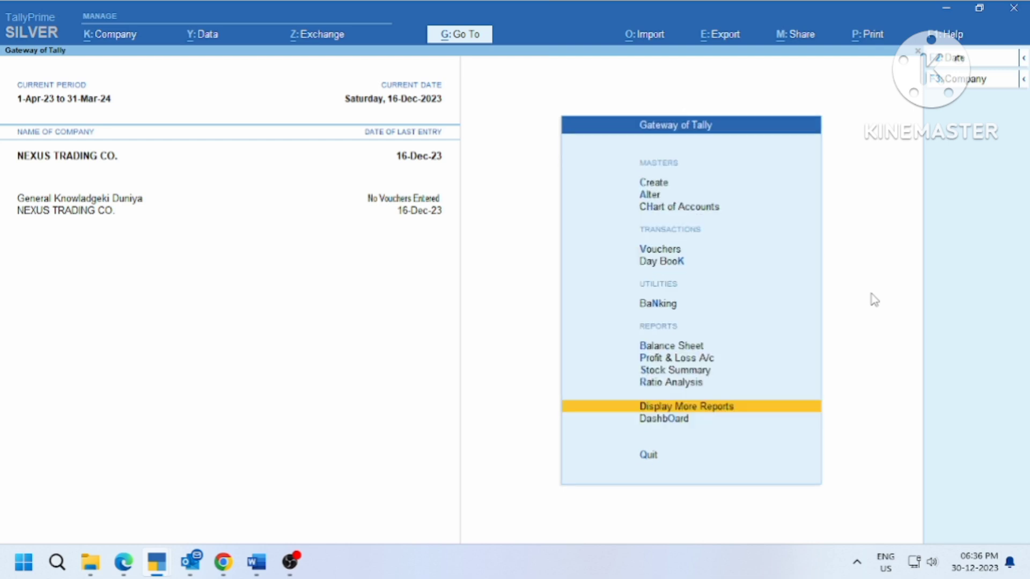
Open the Purchase Register of NEXUS TRADING CO. from the account books
key("Return")
key("a")
key("u")
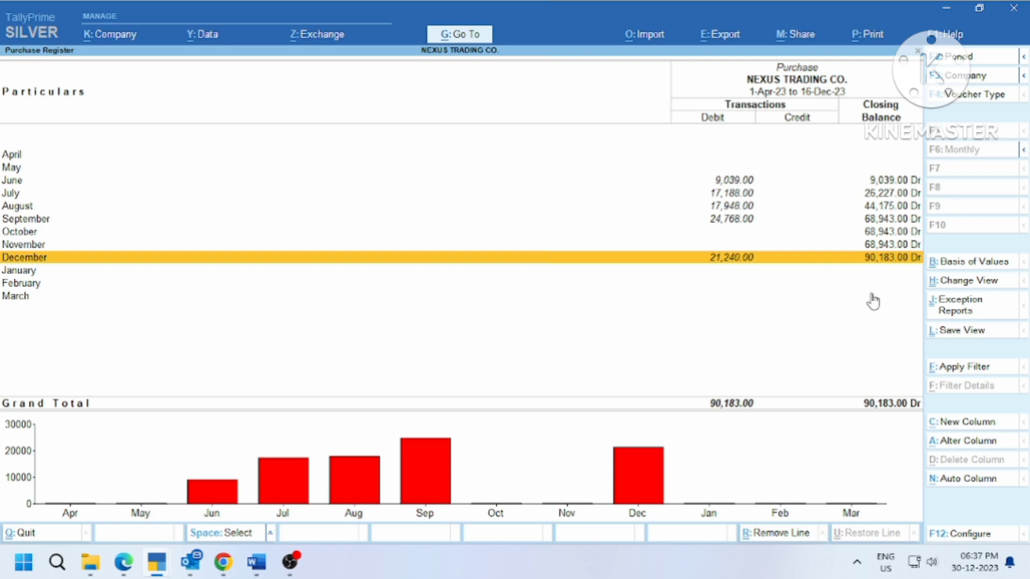
Add a Sales column for General Knowladgeki Duniya from 1-Apr-23 to 16-Dec-23 to the Purchase Register and review the months from December back to June
left_click(958, 423)
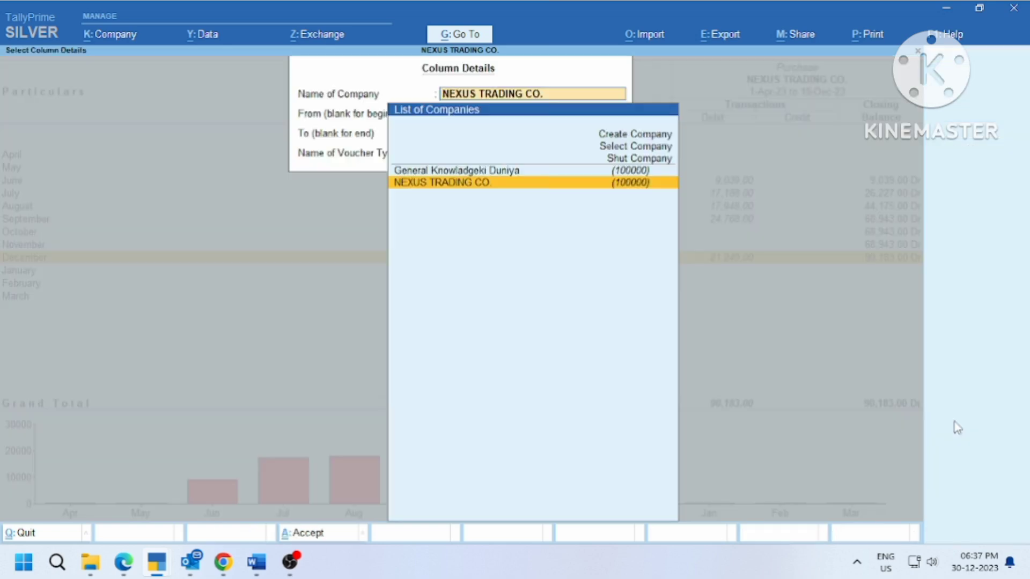
key("Up")
key("Return")
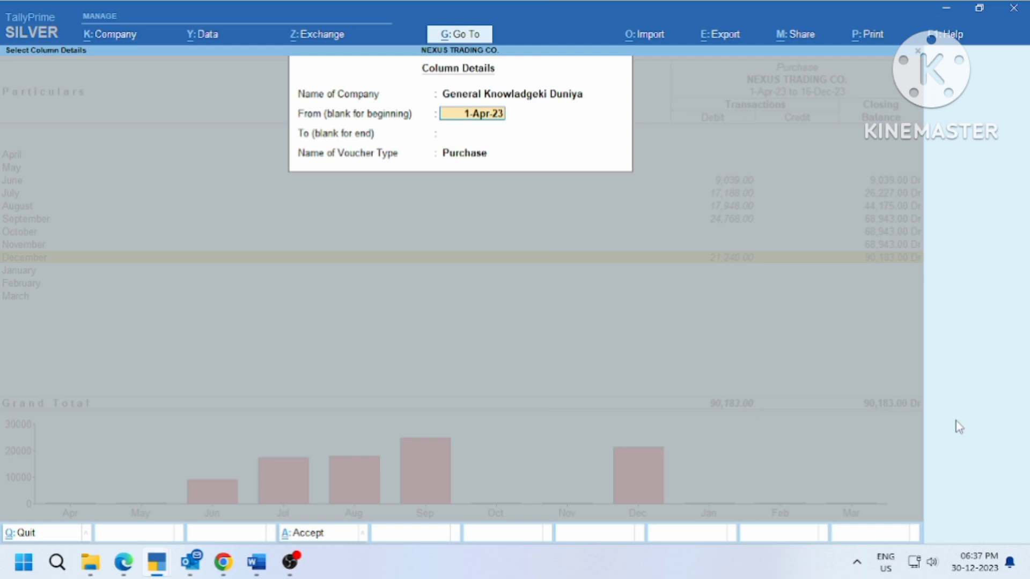
key("Return")
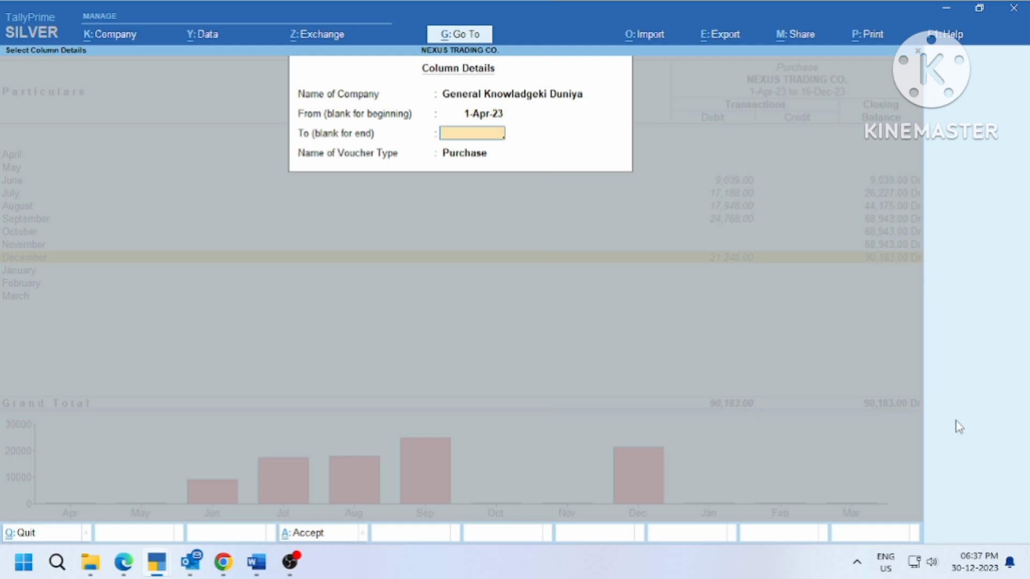
type("16.12.23")
key("Return")
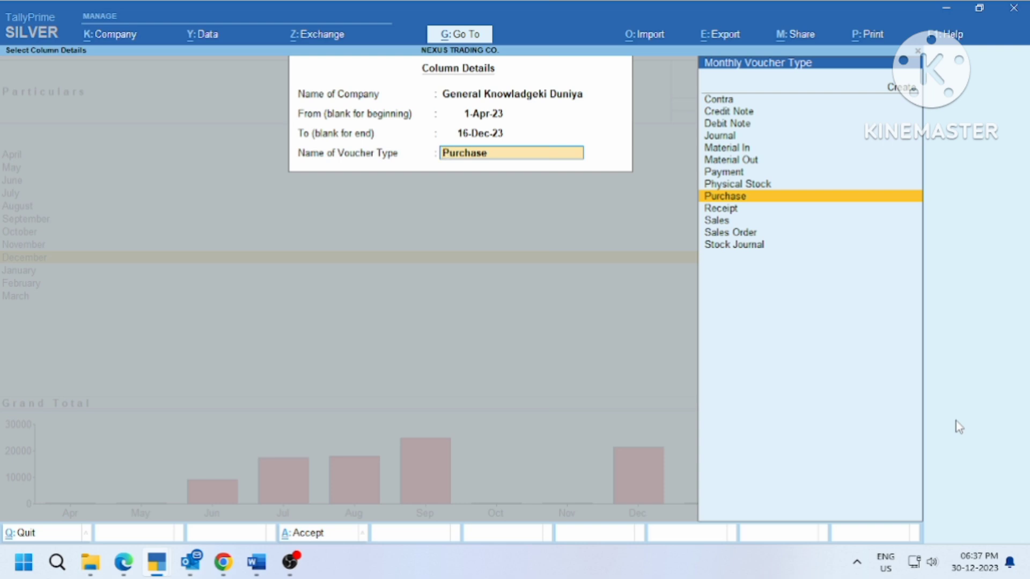
key("Down")
key("Down")
key("Return")
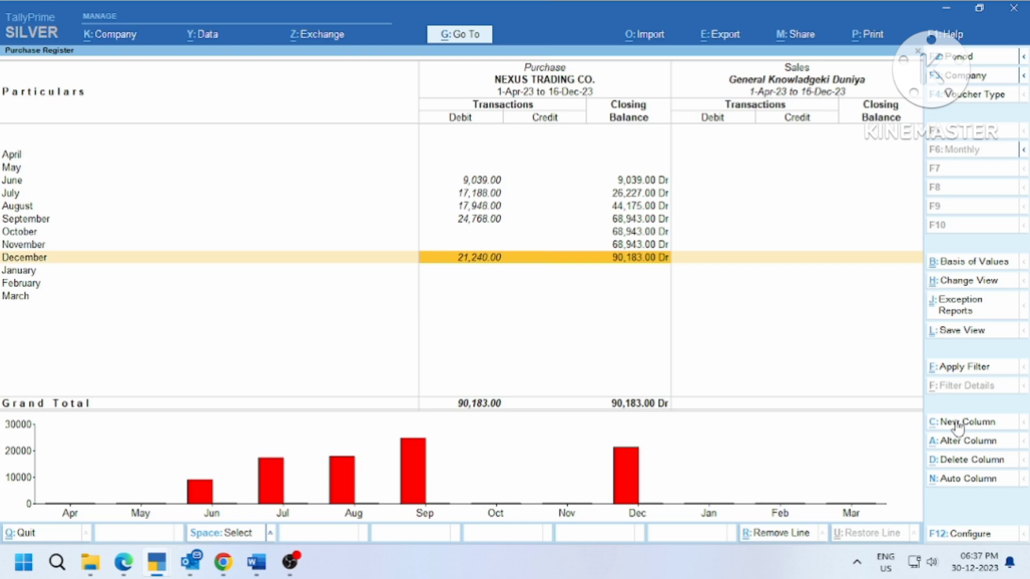
key("Up")
key("Up")
key("Up")
key("Up")
key("Up")
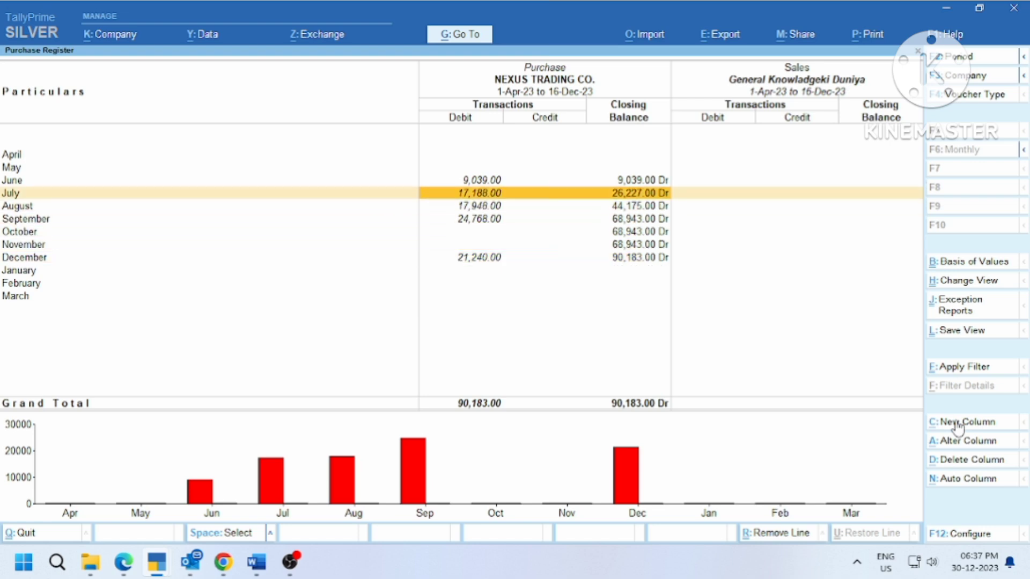
key("Up")
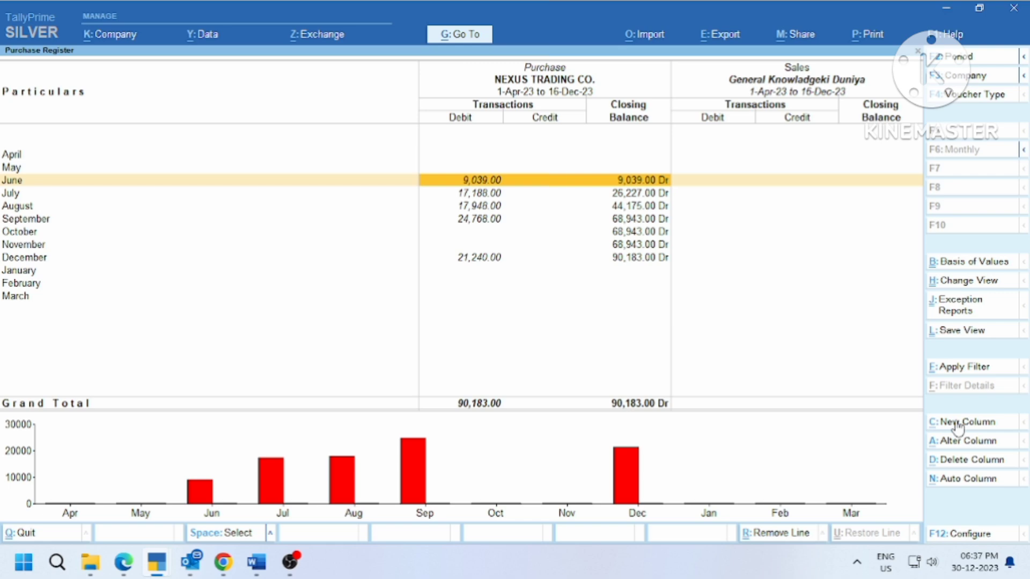
Add a second Sales column for General Knowladgeki Duniya, 1-Apr-23 to 16-Dec-23, to the Purchase Register and return to the Gateway of Tally
left_click(956, 425)
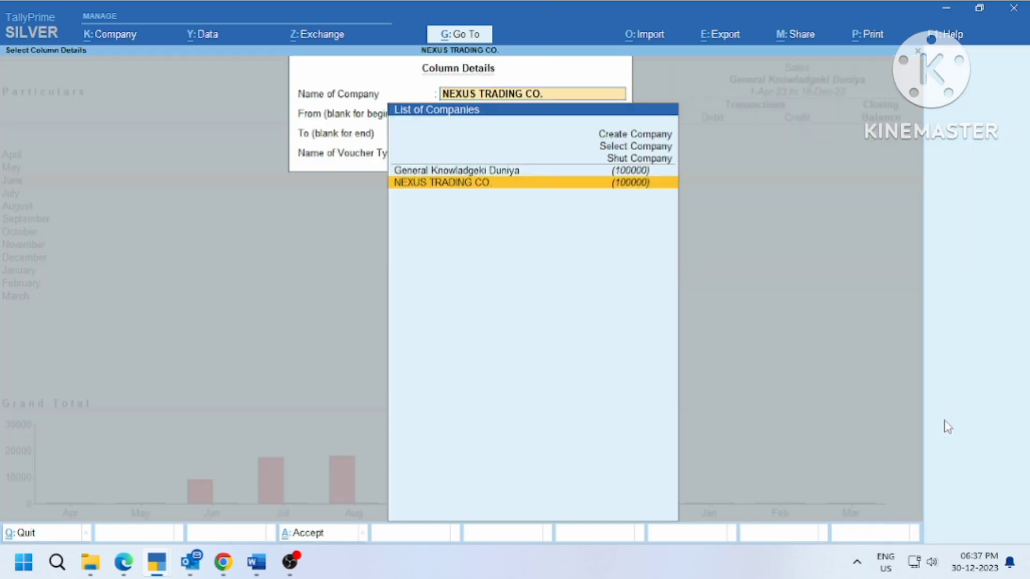
key("Up")
key("Return")
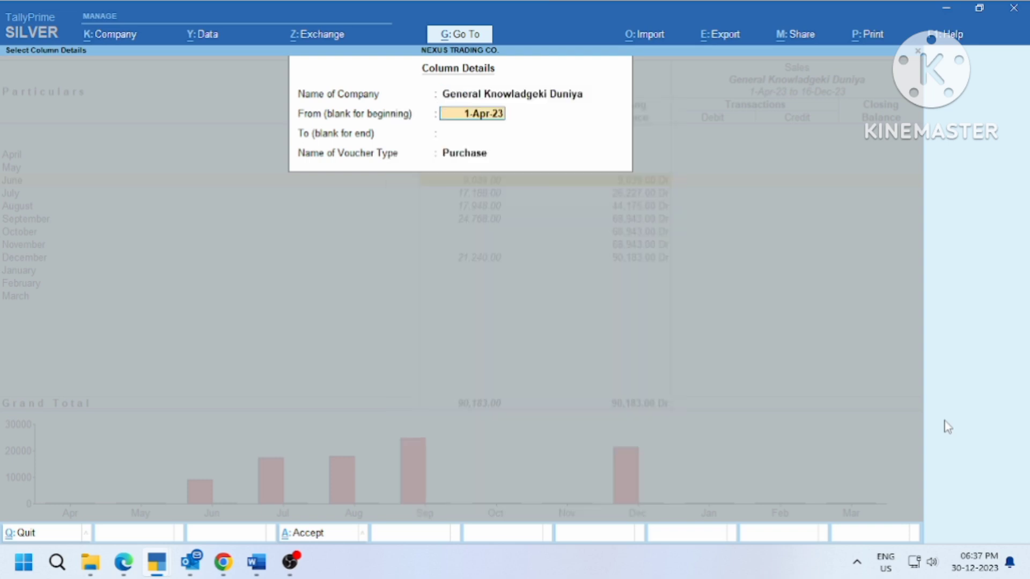
key("Return")
type("16.")
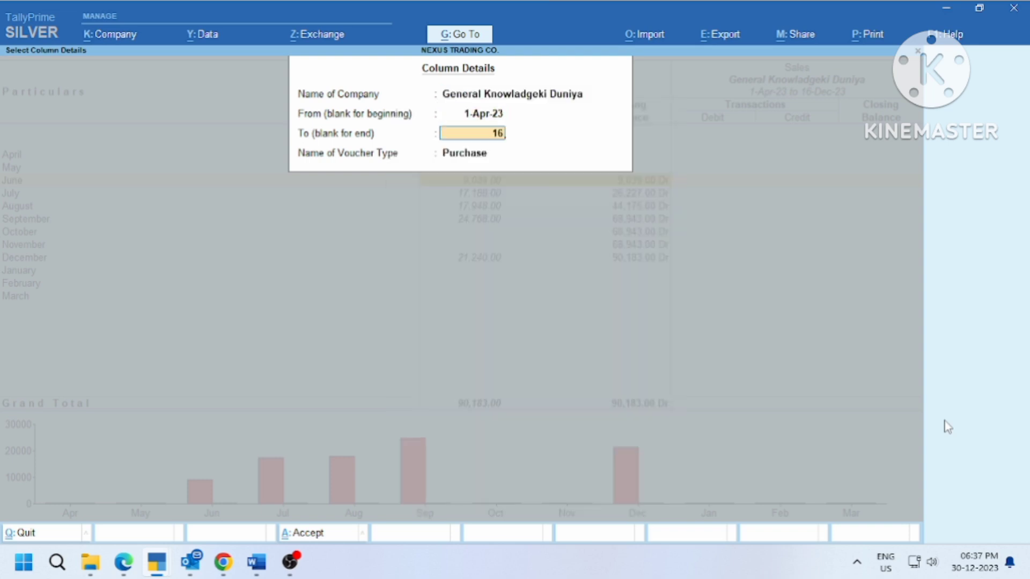
type("12.23")
key("Return")
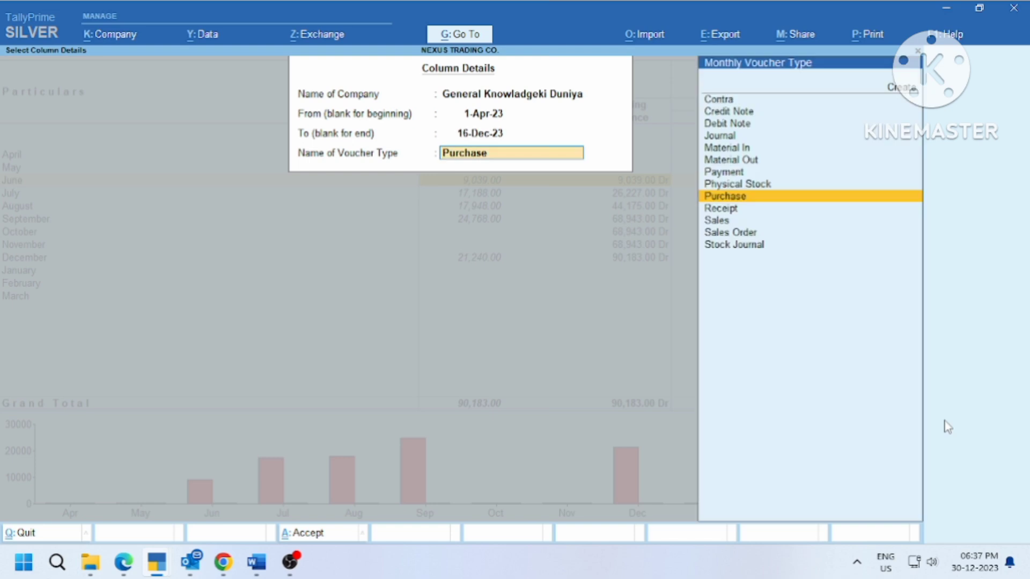
type("s")
key("Return")
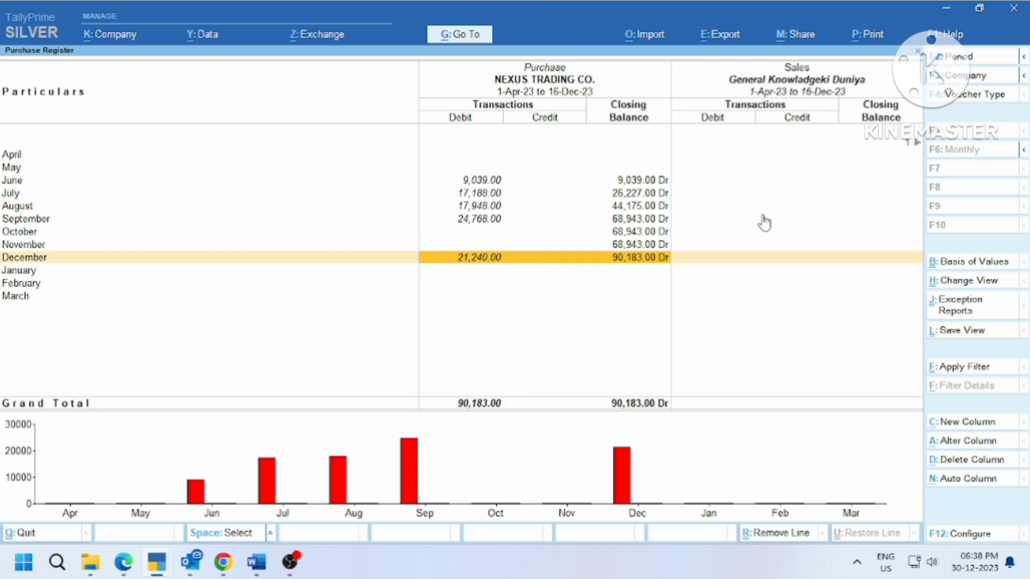
key("Escape")
key("Escape")
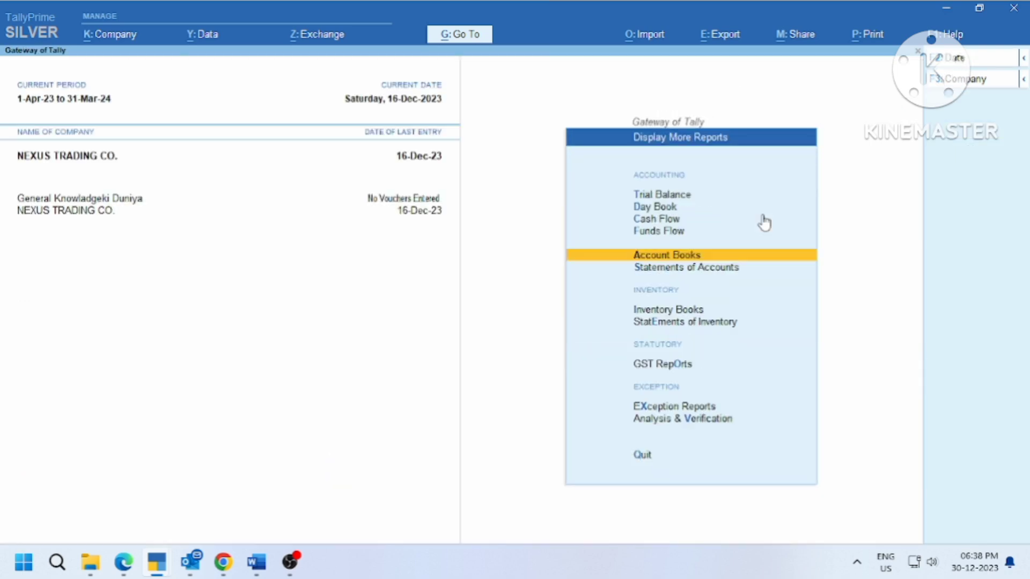
key("Escape")
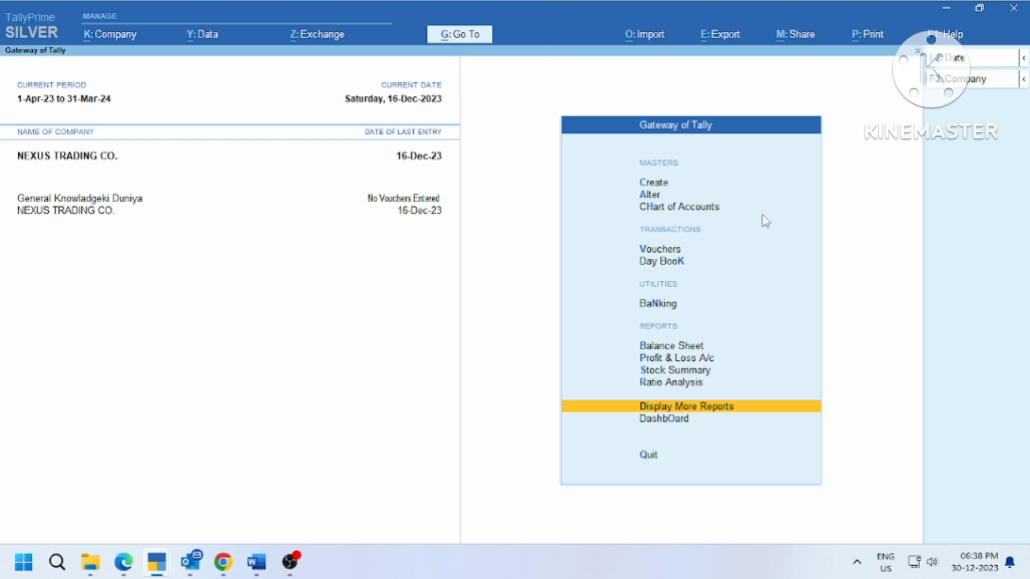